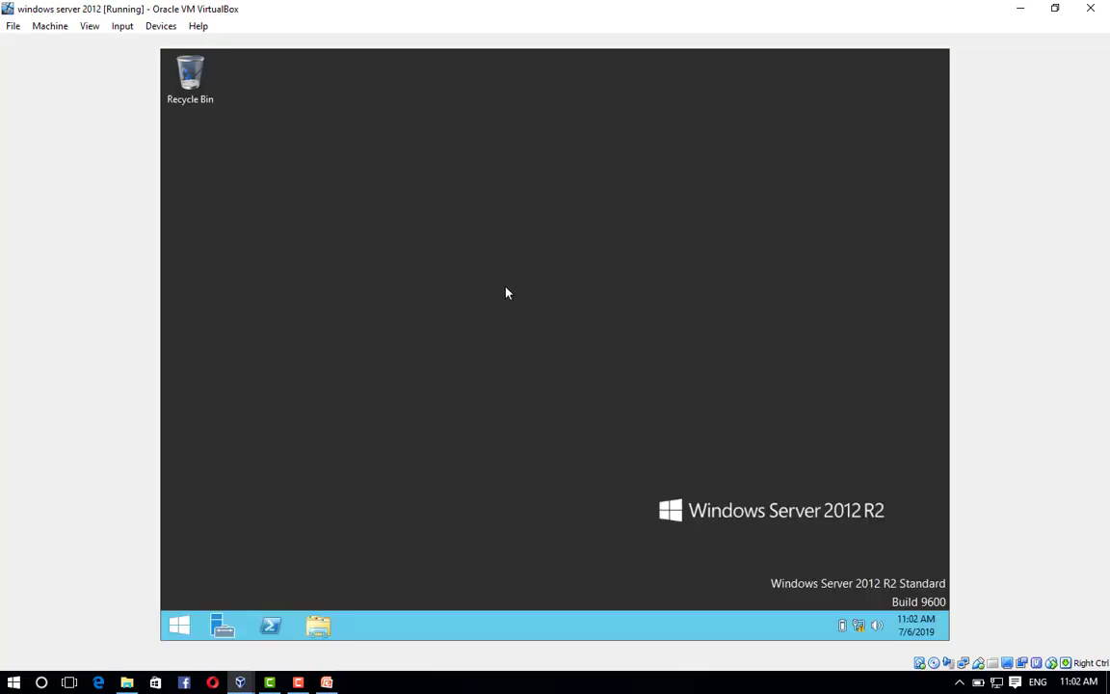
# Start Add Roles and Features in Server Manager, keeping role-based installation on the local server.
pyautogui.click(180, 626)
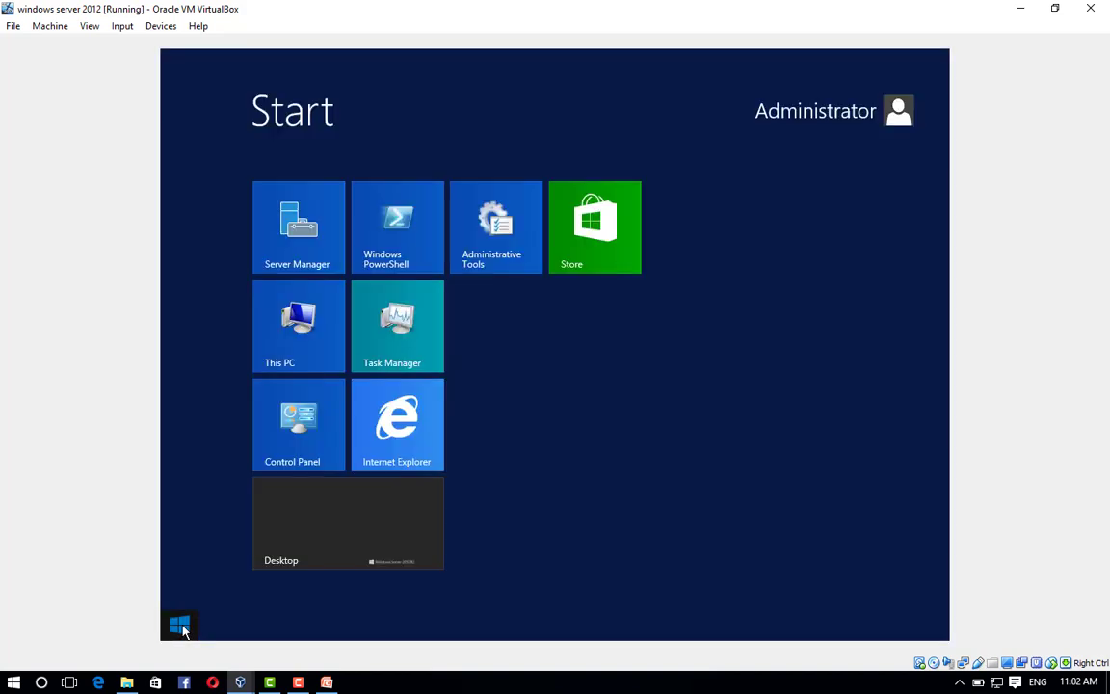
pyautogui.click(303, 231)
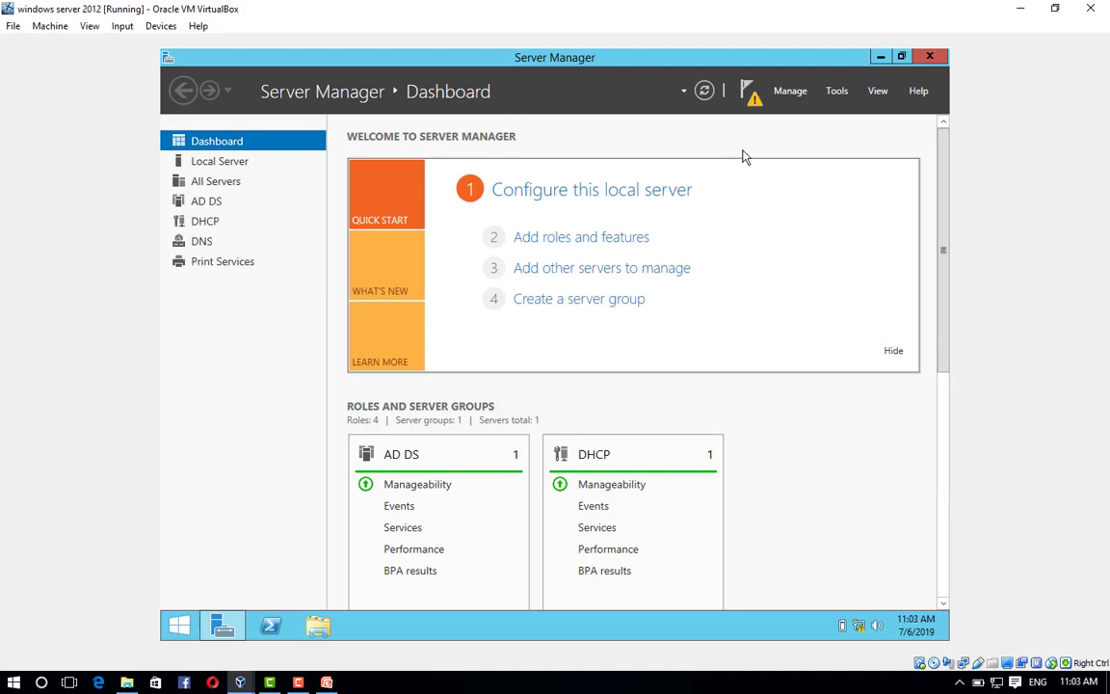
pyautogui.click(788, 93)
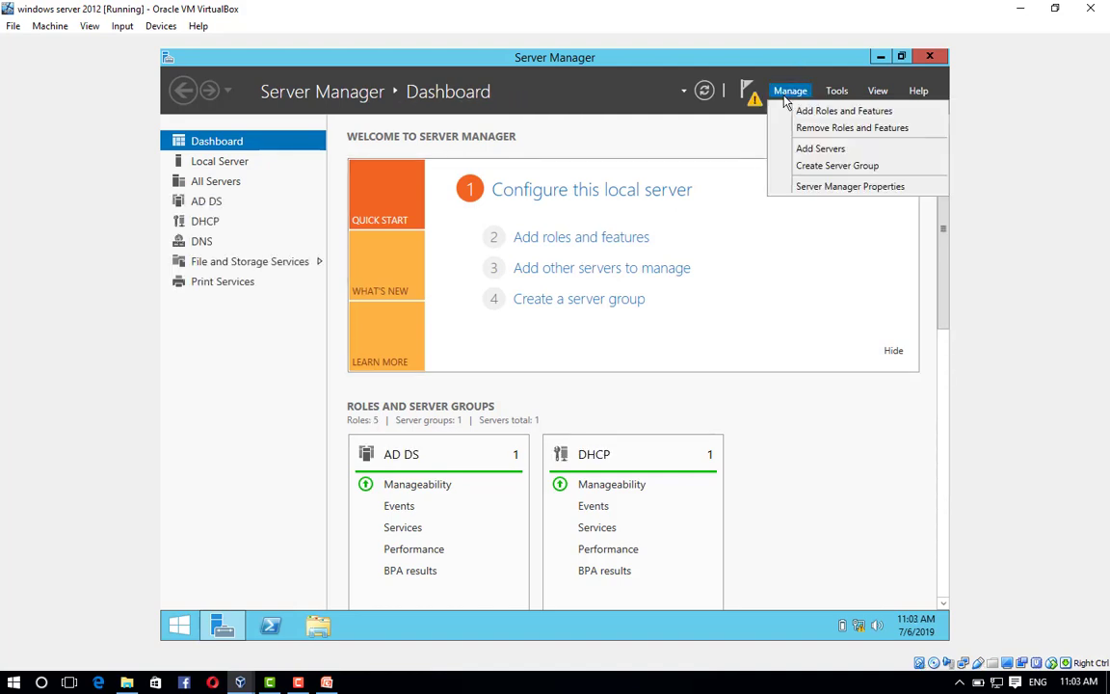
pyautogui.click(843, 114)
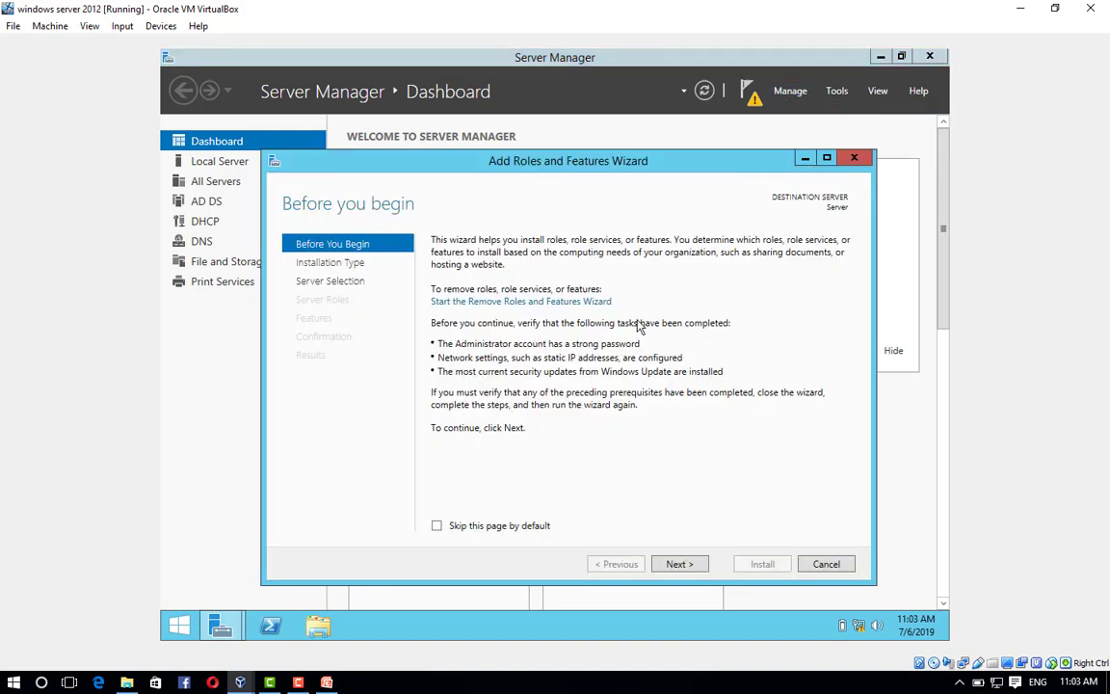
pyautogui.click(688, 568)
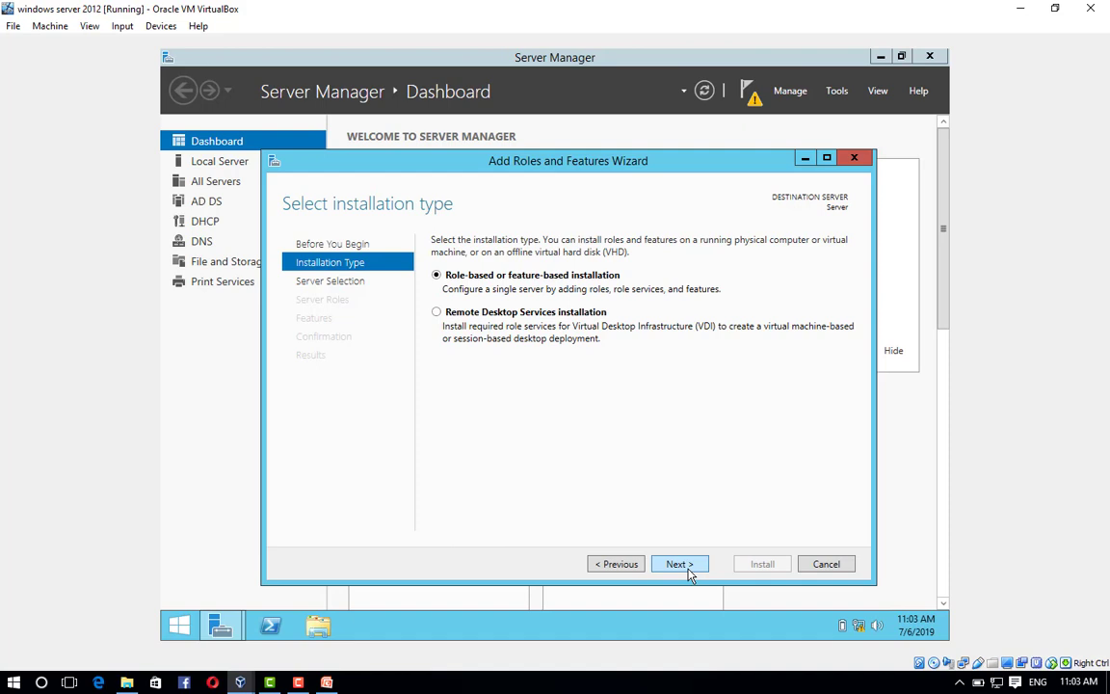
pyautogui.click(683, 568)
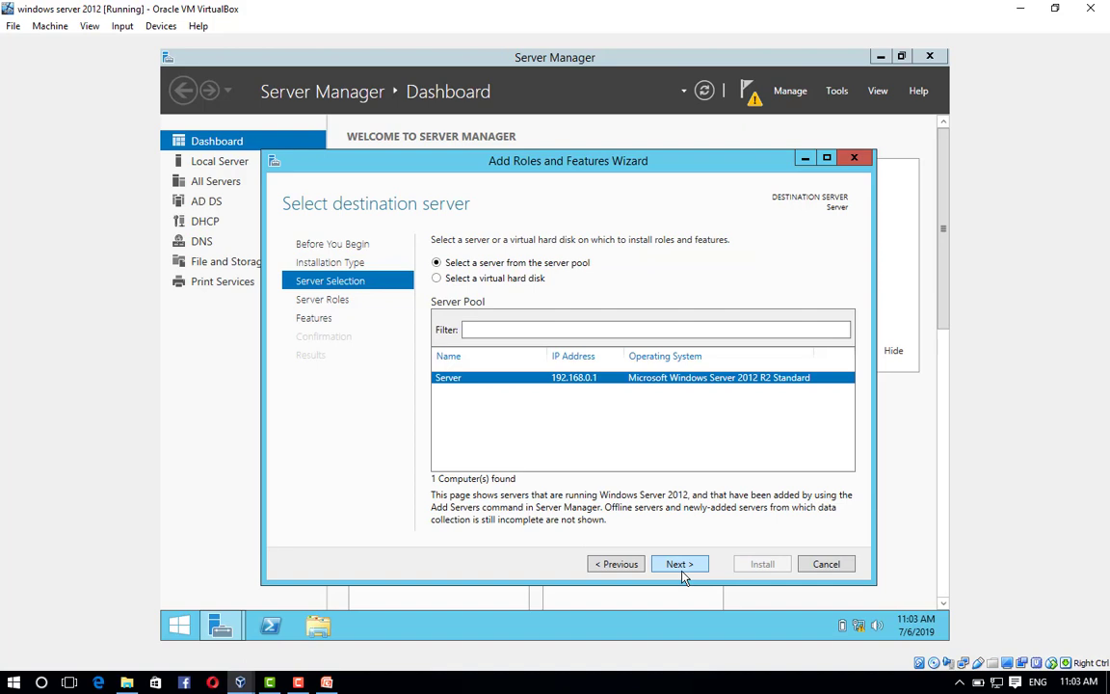
pyautogui.click(680, 568)
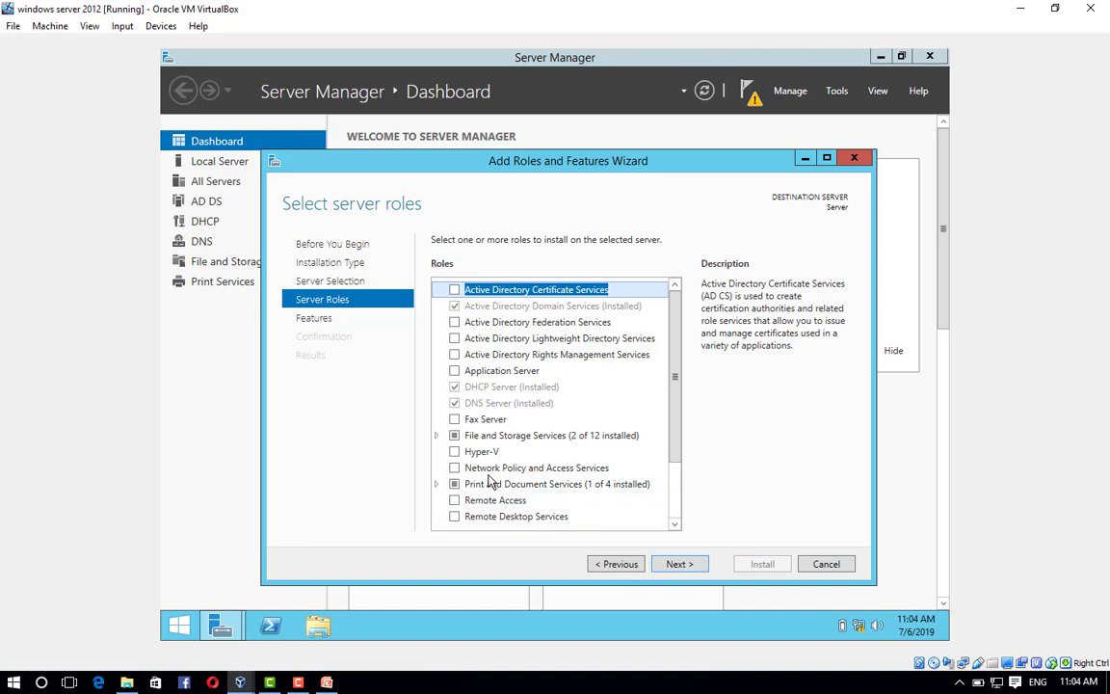
# Select the Web Server (IIS) role with its required management tools.
pyautogui.scroll(-2, 489, 480)
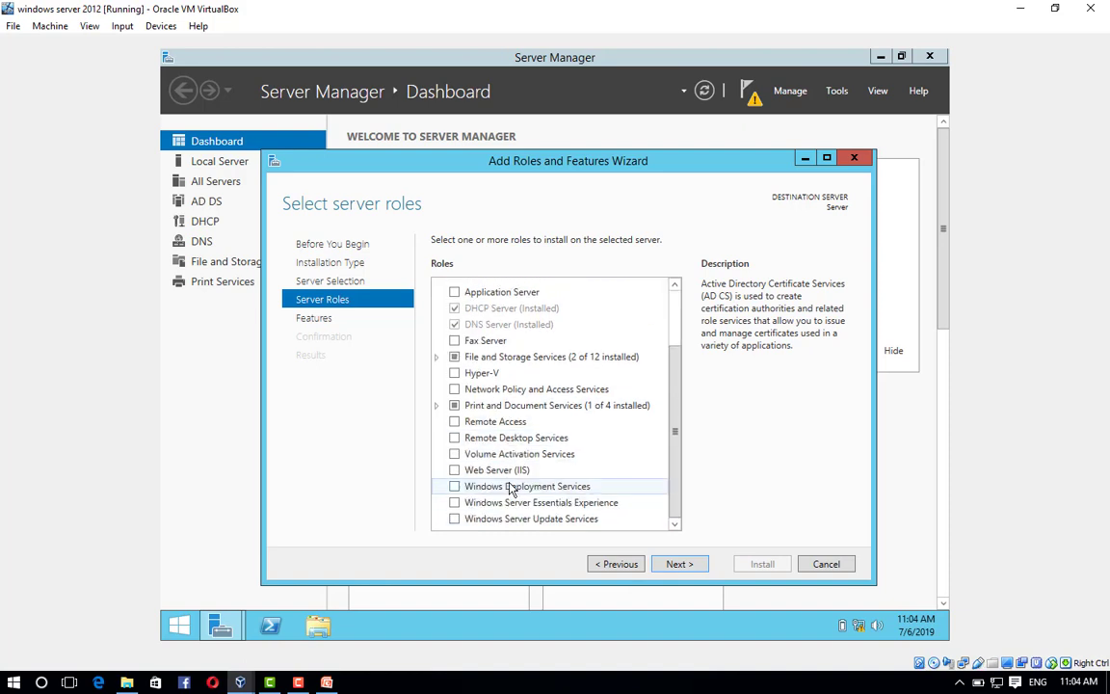
pyautogui.click(455, 471)
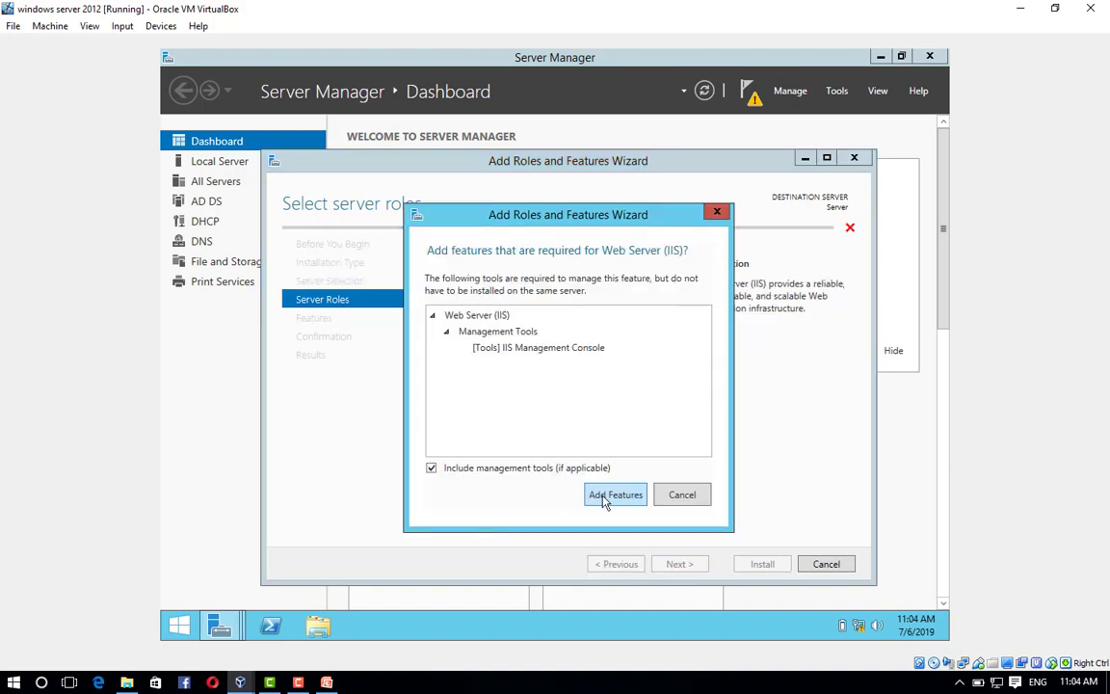
pyautogui.click(603, 496)
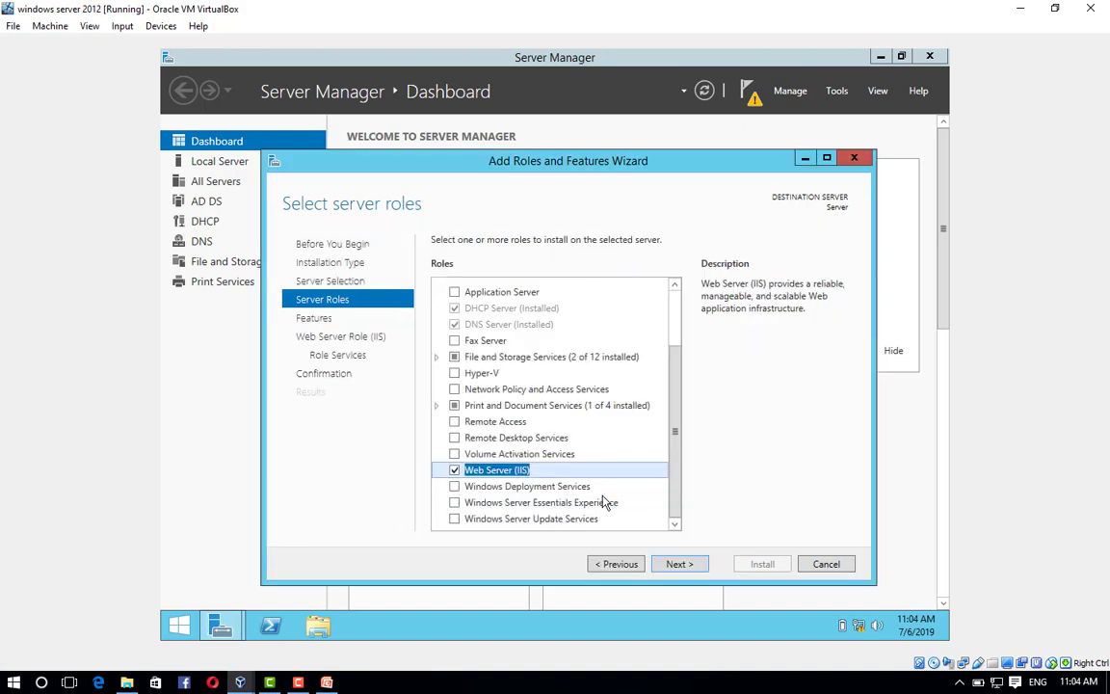
pyautogui.click(682, 567)
pyautogui.click(682, 567)
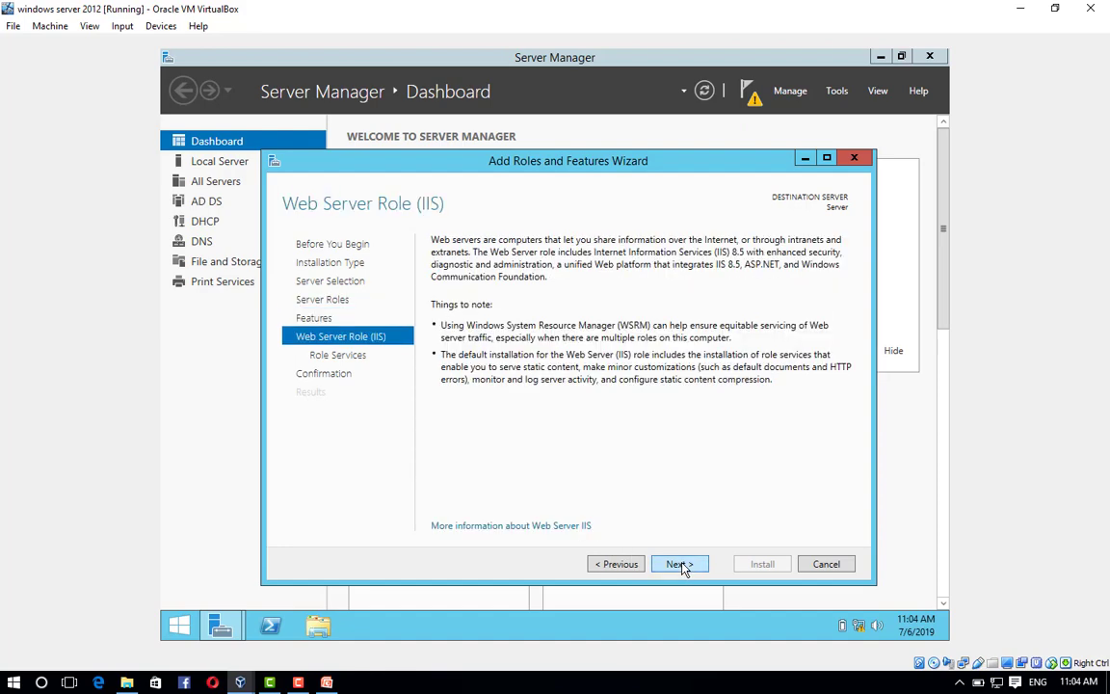
pyautogui.click(680, 565)
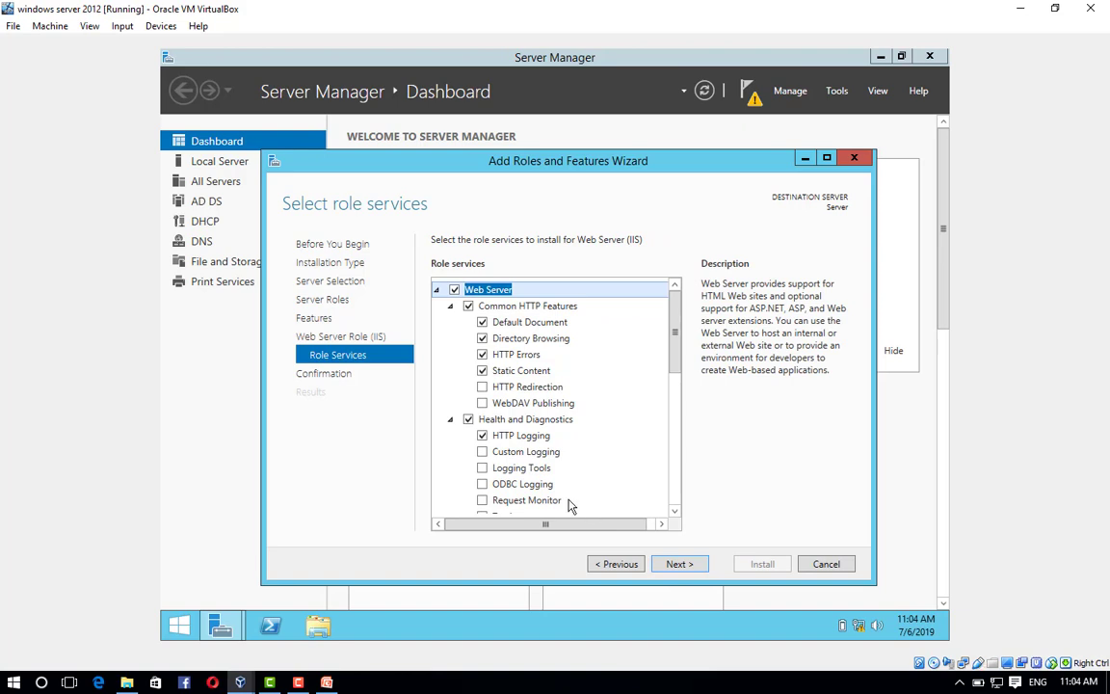
# Add the FTP Server and FTP Extensibility role services and reach the confirmation page.
pyautogui.scroll(-7, 501, 448)
pyautogui.click(454, 425)
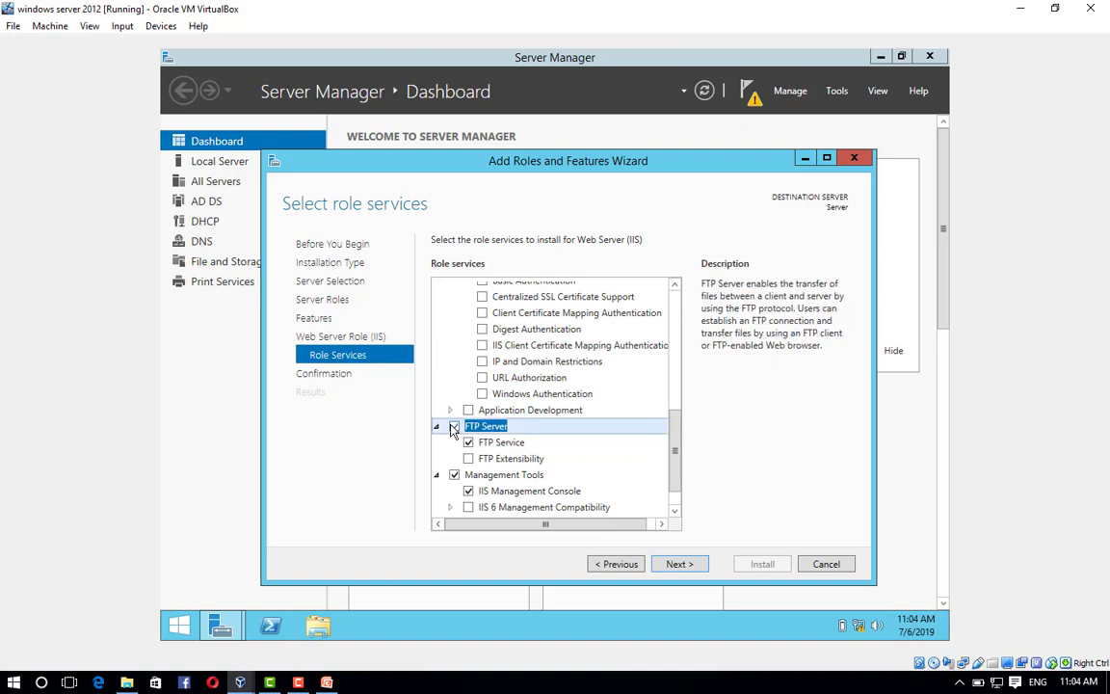
pyautogui.click(468, 459)
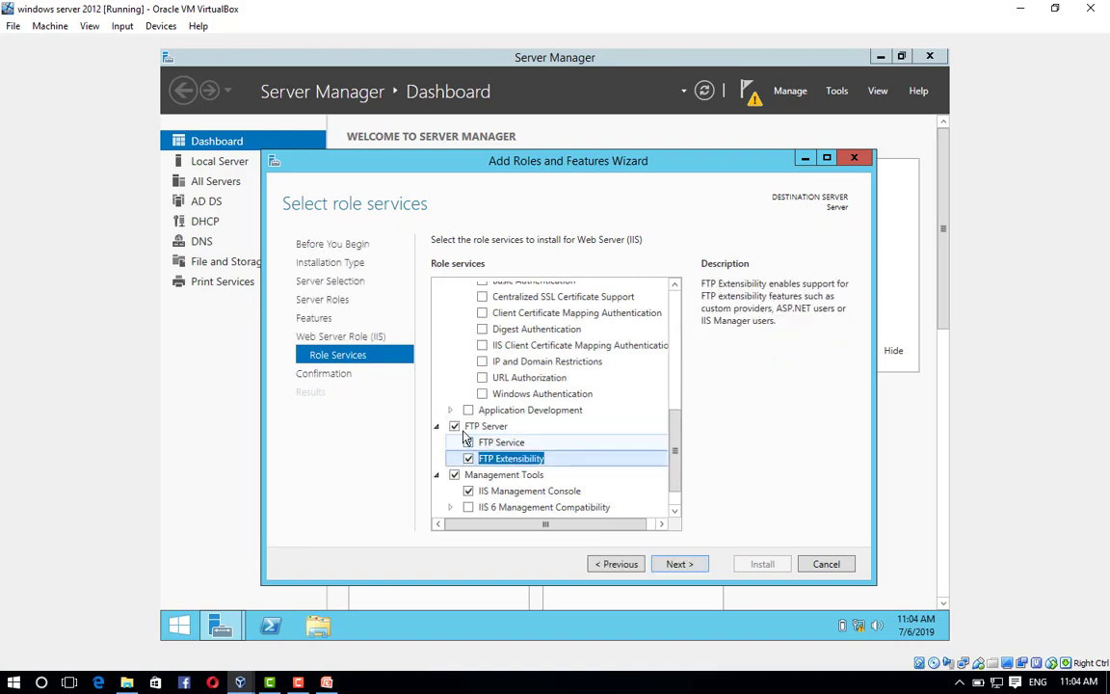
pyautogui.click(679, 564)
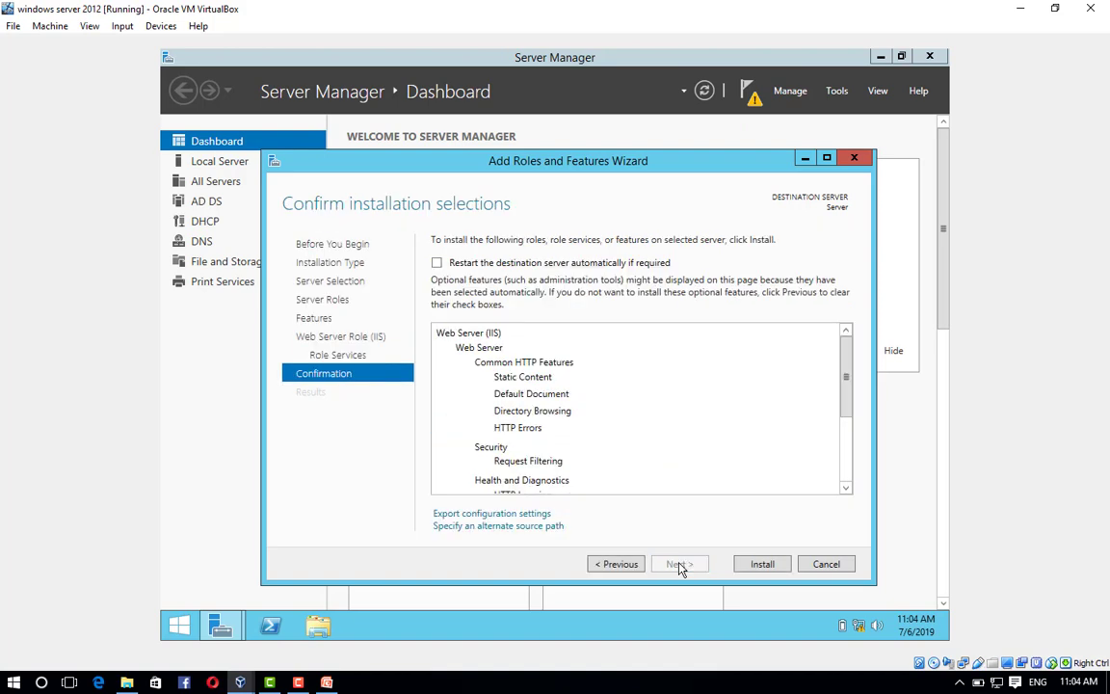
# Install Web Server (IIS) with FTP Server and close the wizard once installation succeeds.
pyautogui.click(762, 564)
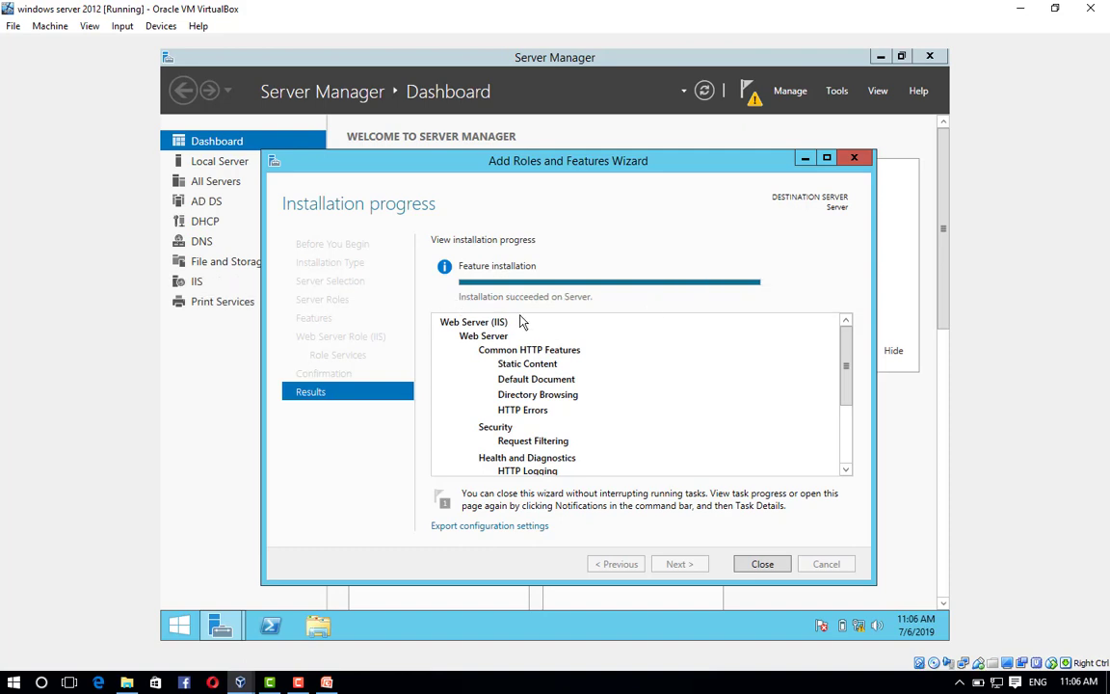
pyautogui.click(761, 566)
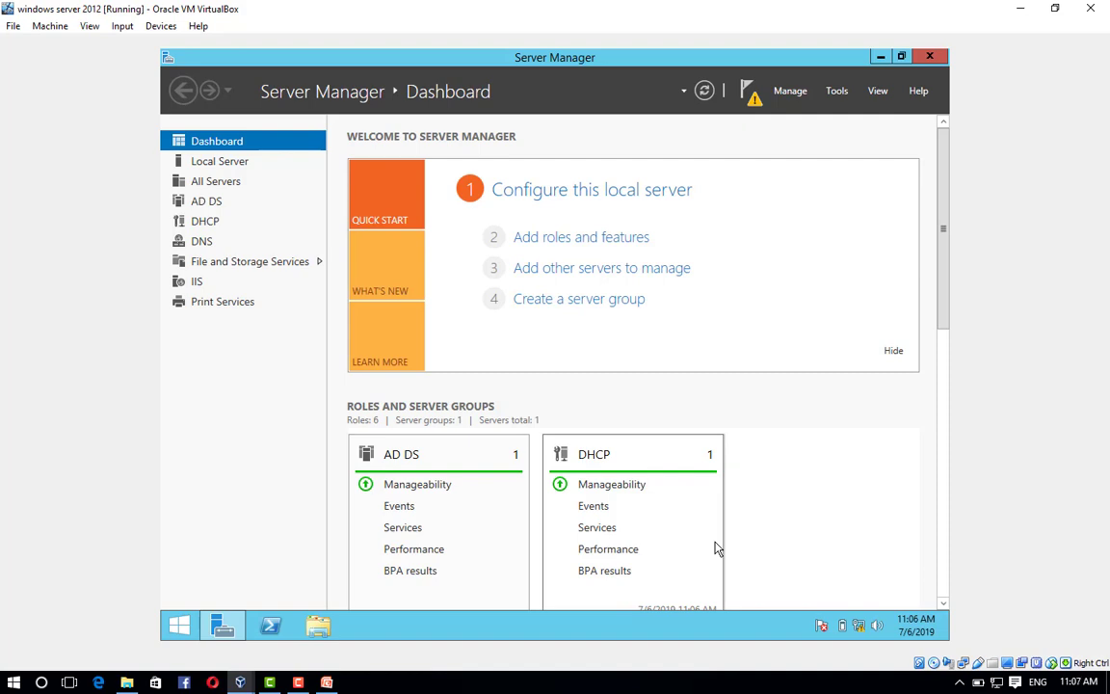
# Open Internet Information Services (IIS) Manager from the server in Server Manager's IIS page.
pyautogui.click(193, 283)
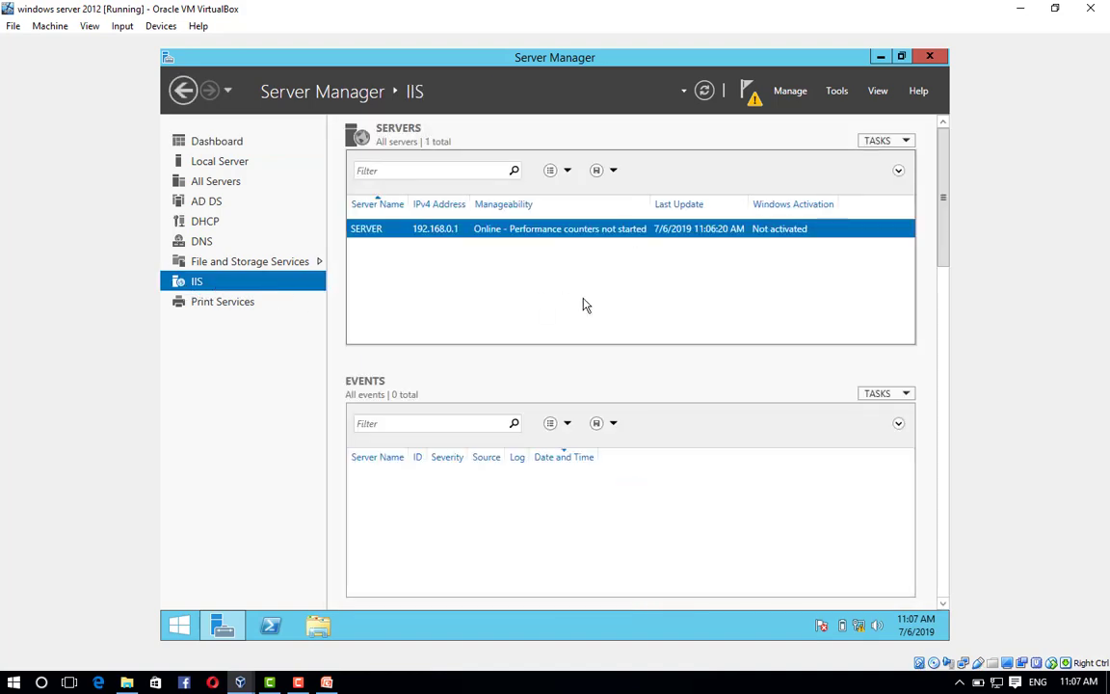
pyautogui.rightClick(520, 237)
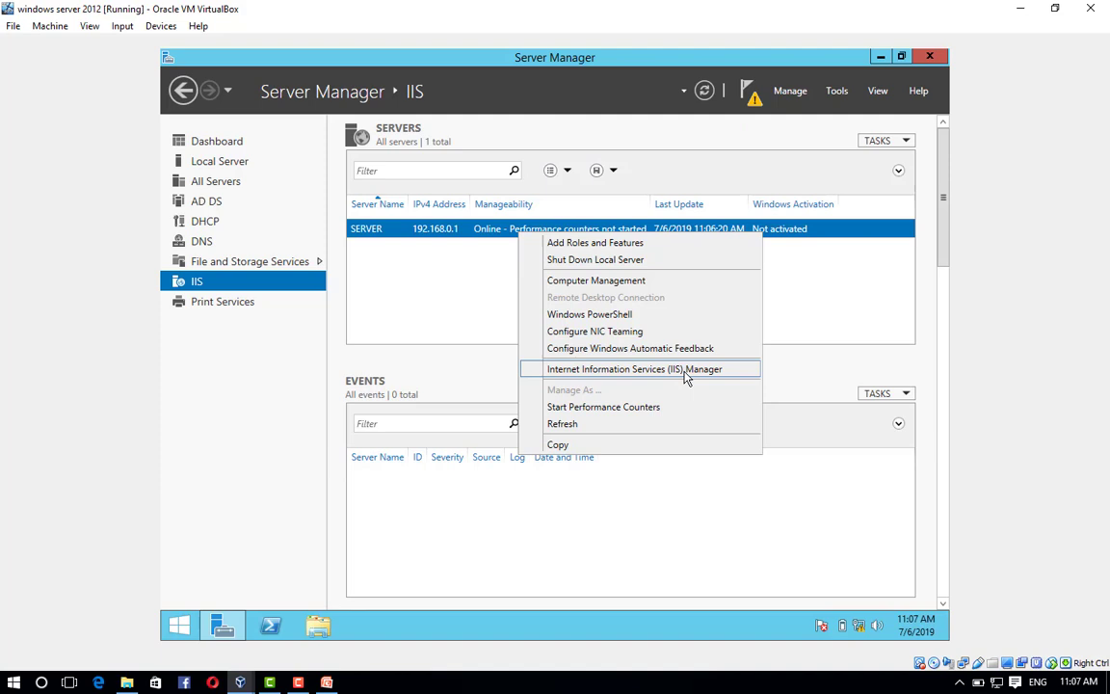
pyautogui.click(686, 377)
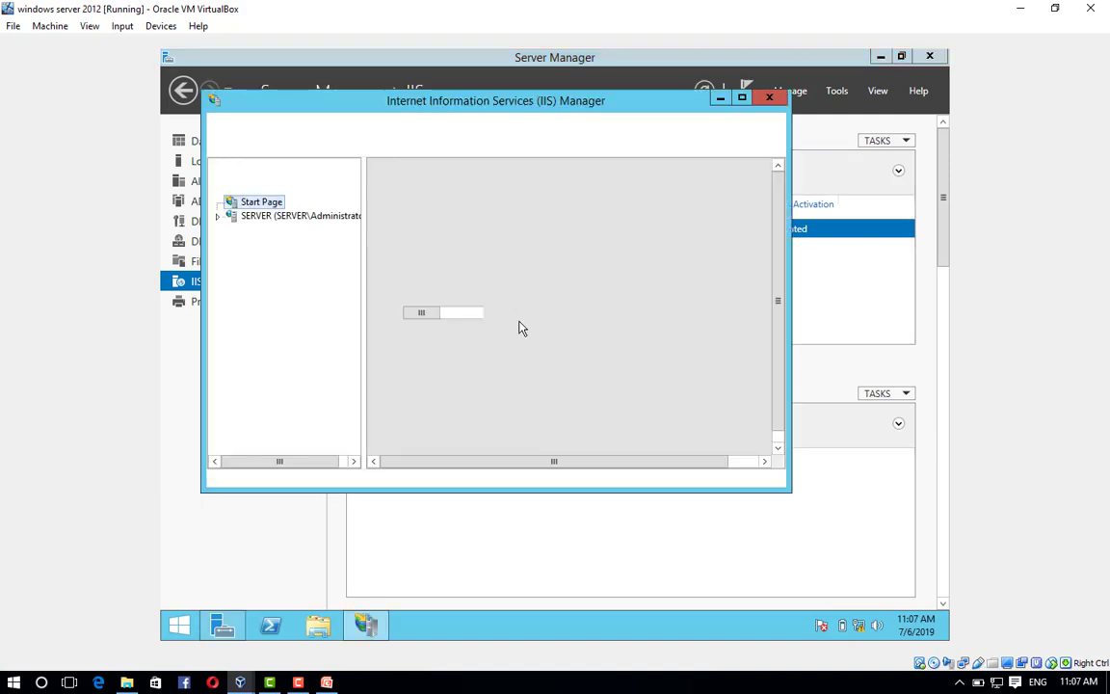
# Expand the server's Sites node and start the Add FTP Site wizard.
pyautogui.click(218, 216)
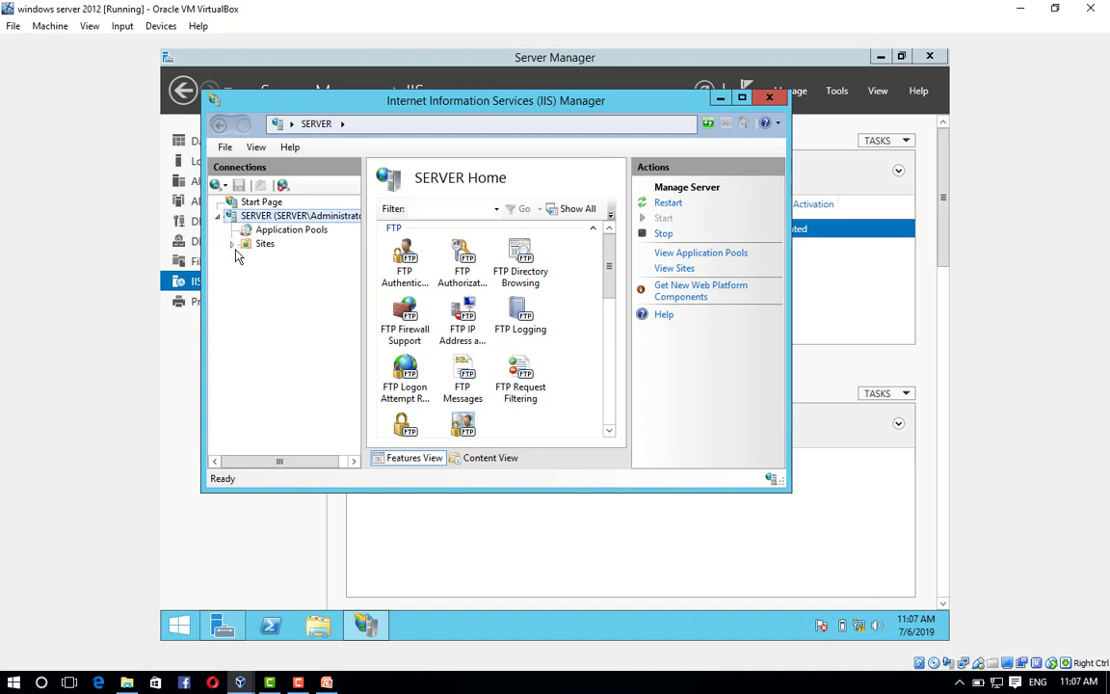
pyautogui.click(267, 246)
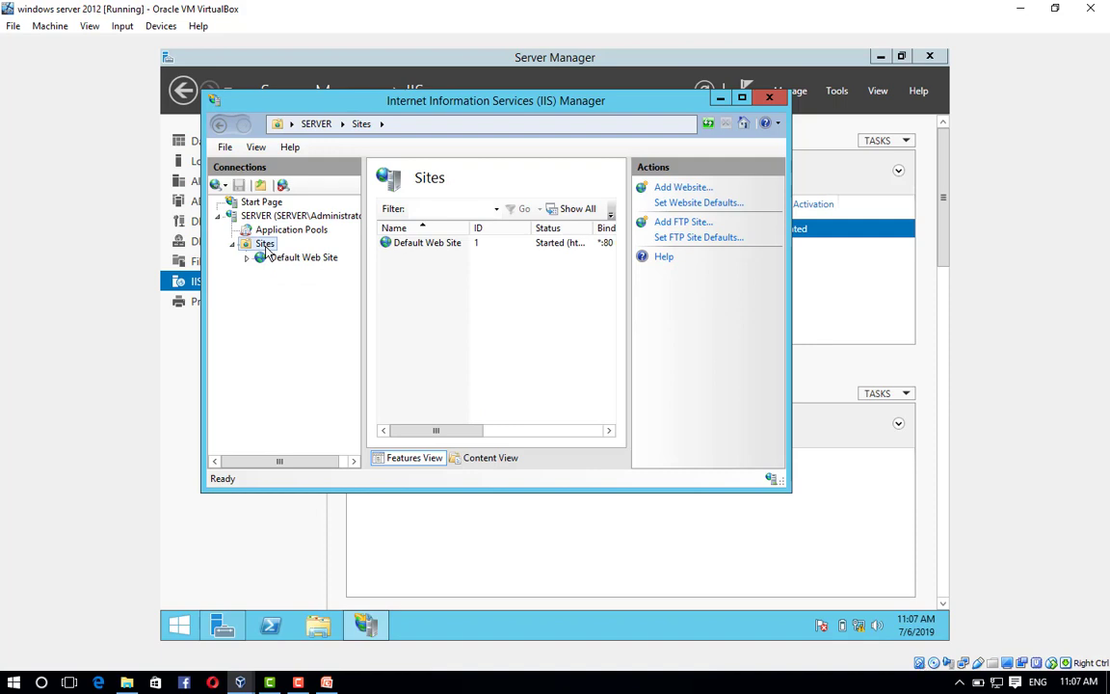
pyautogui.rightClick(267, 247)
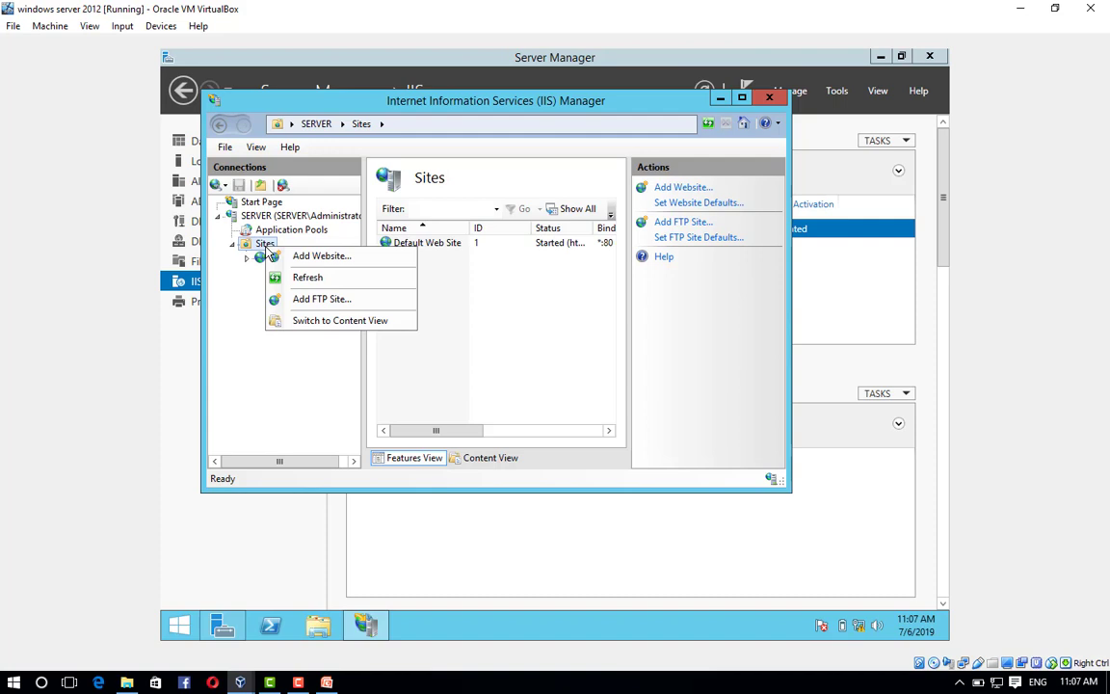
pyautogui.click(320, 302)
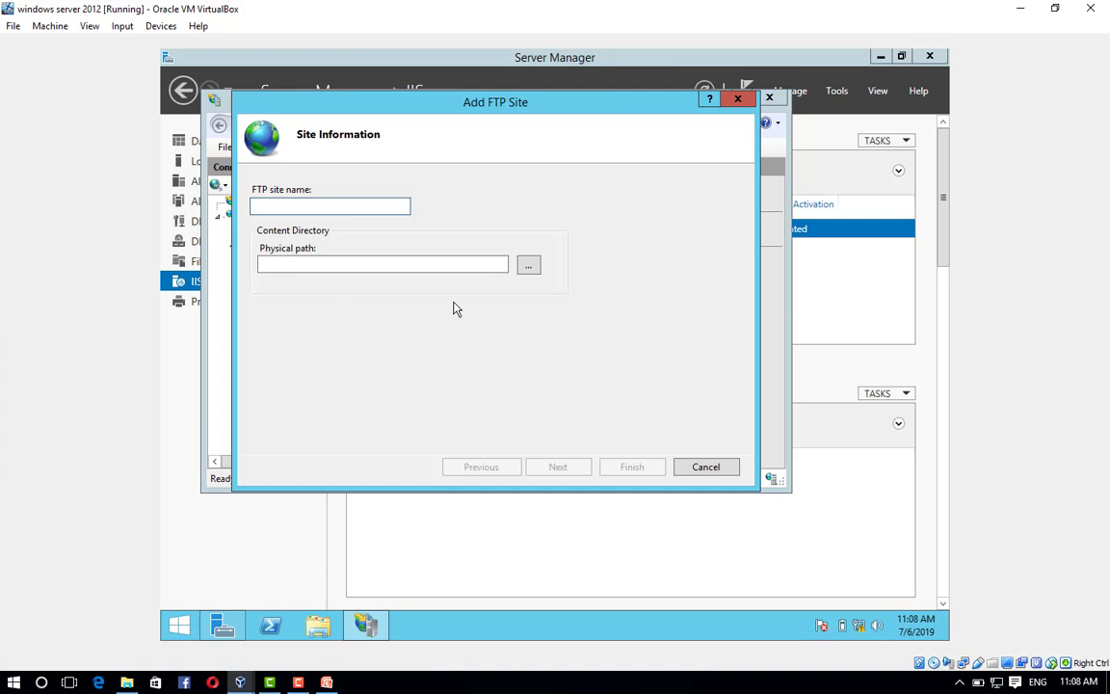
# Name the FTP site worldofitech with a newly created C:\test folder as its content path.
pyautogui.write('worldofitech')
pyautogui.click(260, 264)
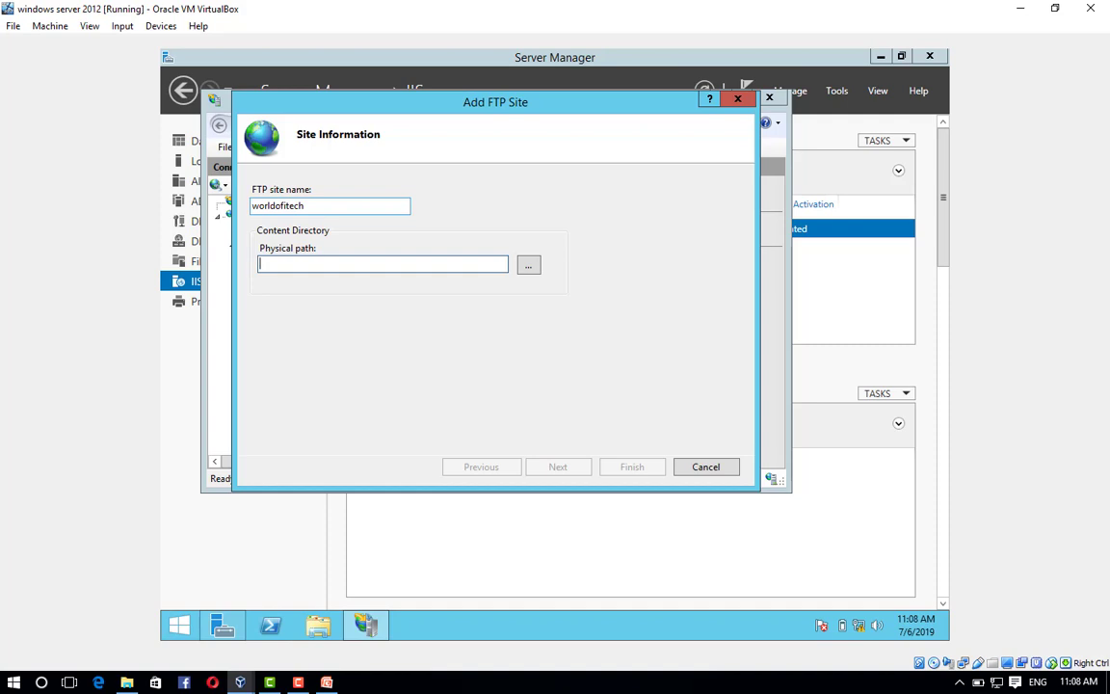
pyautogui.click(529, 265)
pyautogui.click(484, 432)
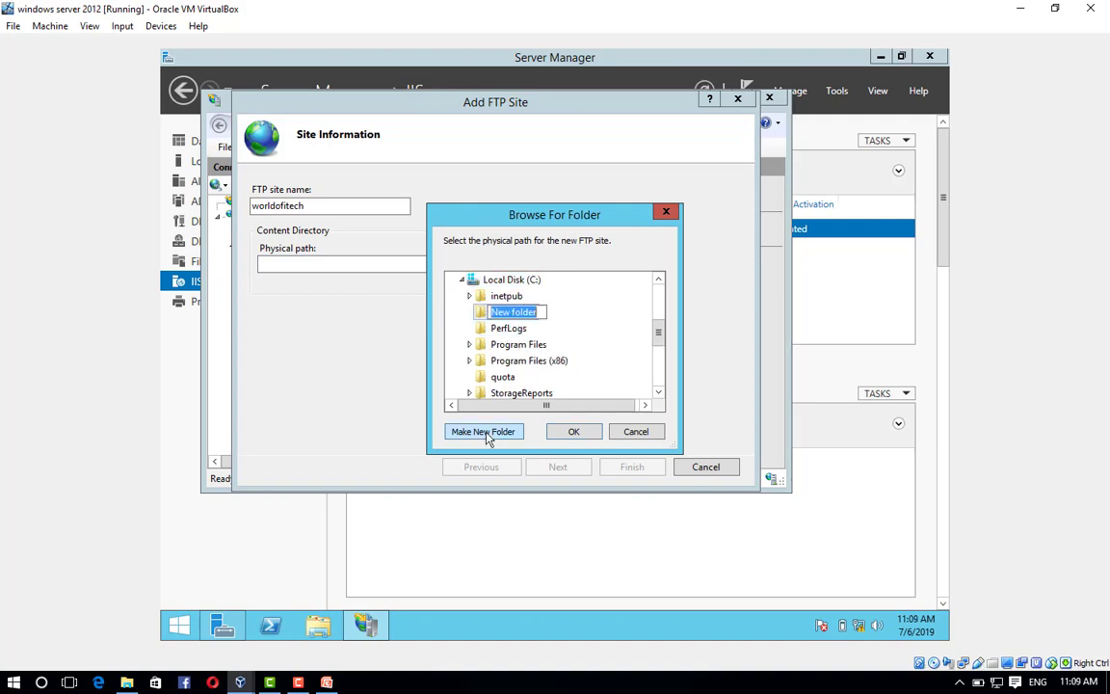
pyautogui.write('test')
pyautogui.press('Return')
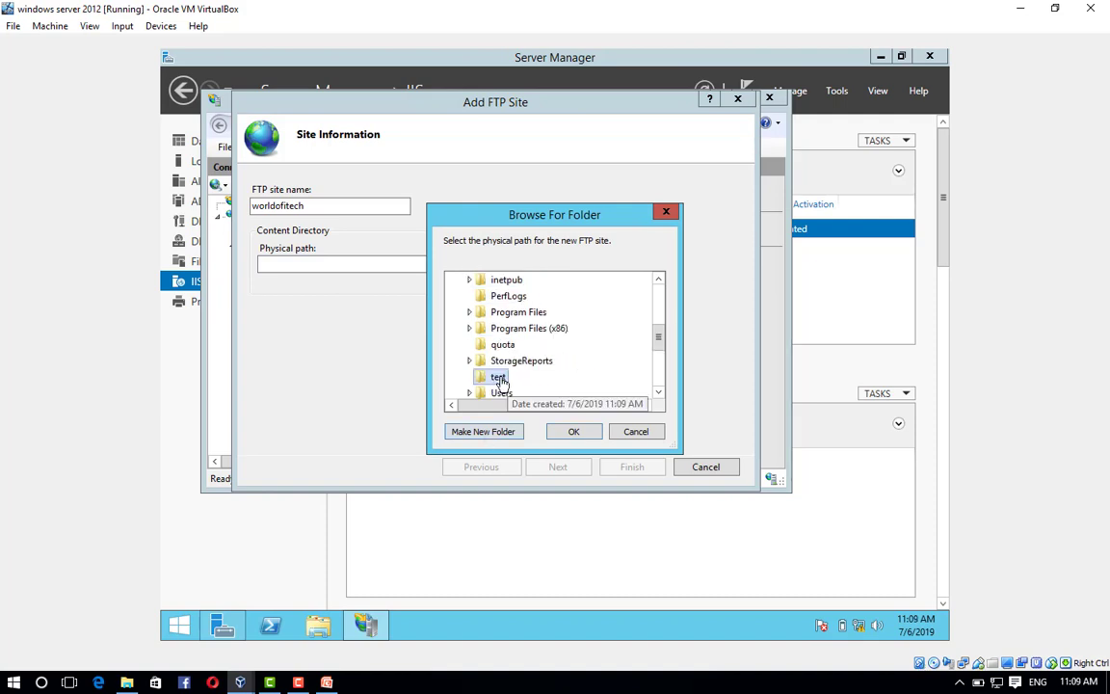
pyautogui.click(573, 431)
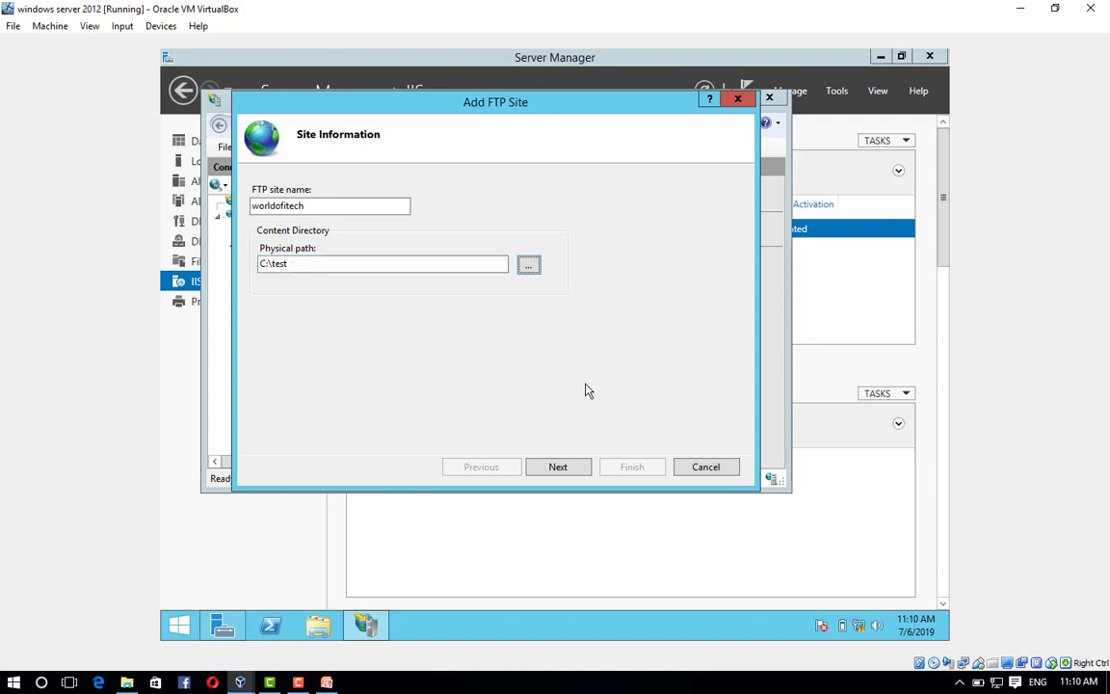
pyautogui.click(571, 467)
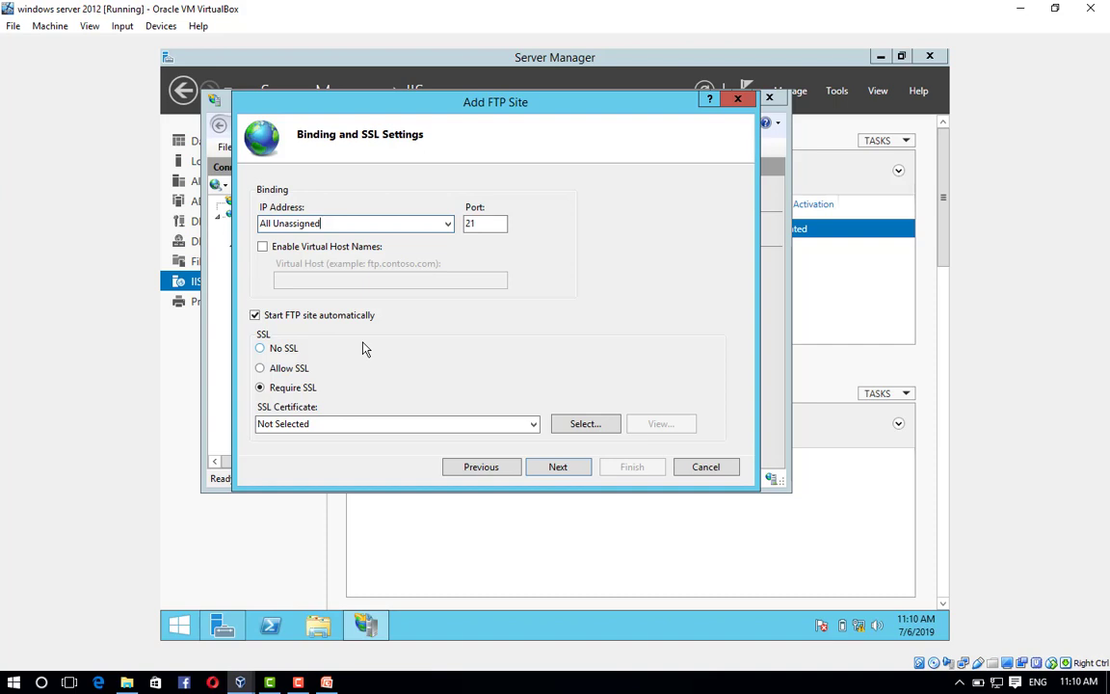
# Bind the FTP site to IP 192.168.1.1 on port 21 with No SSL.
pyautogui.click(259, 348)
pyautogui.click(366, 222)
pyautogui.write('19')
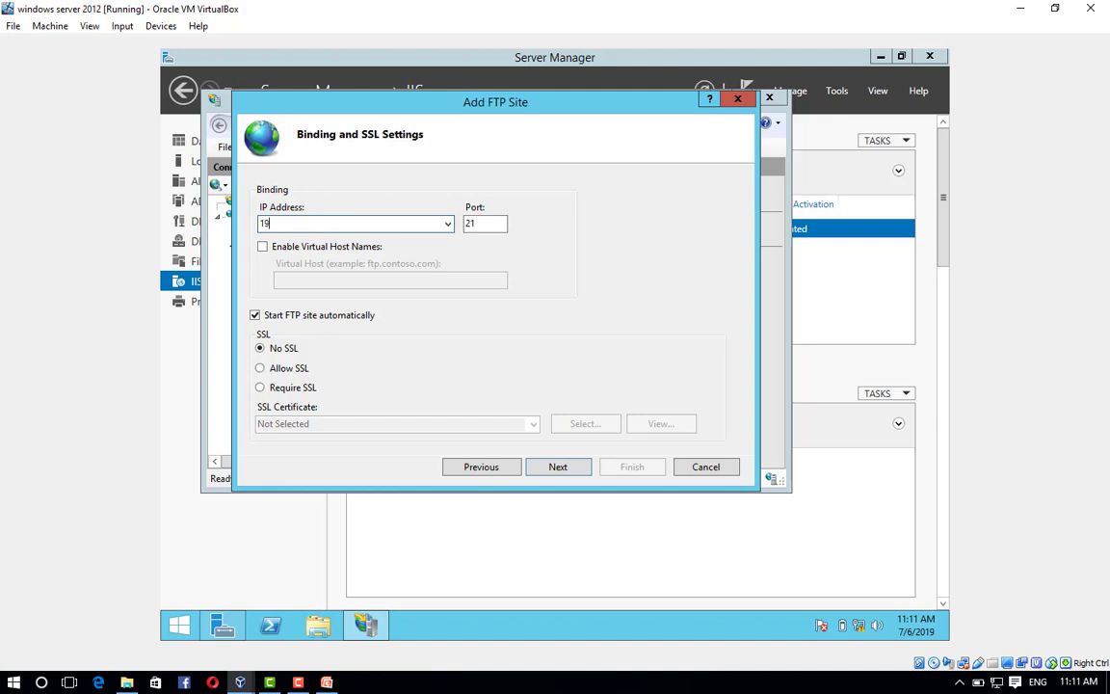
pyautogui.write('2.168.1.1')
# Enable Basic authentication, grant All users Read and Write access, and finish the site.
pyautogui.click(559, 473)
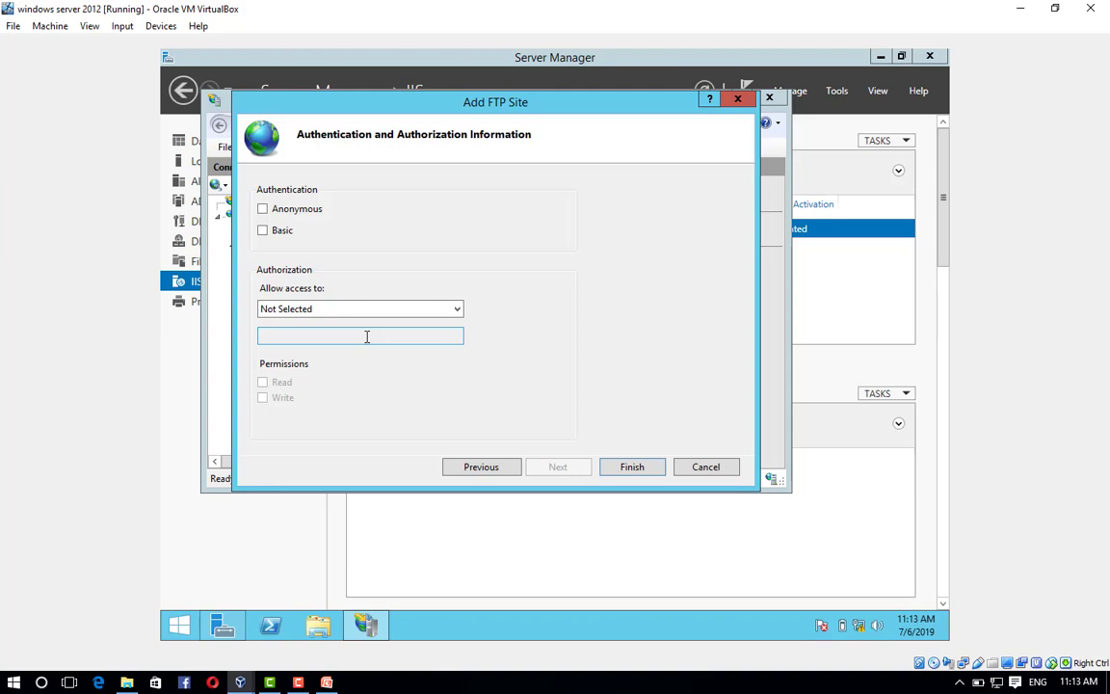
pyautogui.click(292, 321)
pyautogui.click(295, 335)
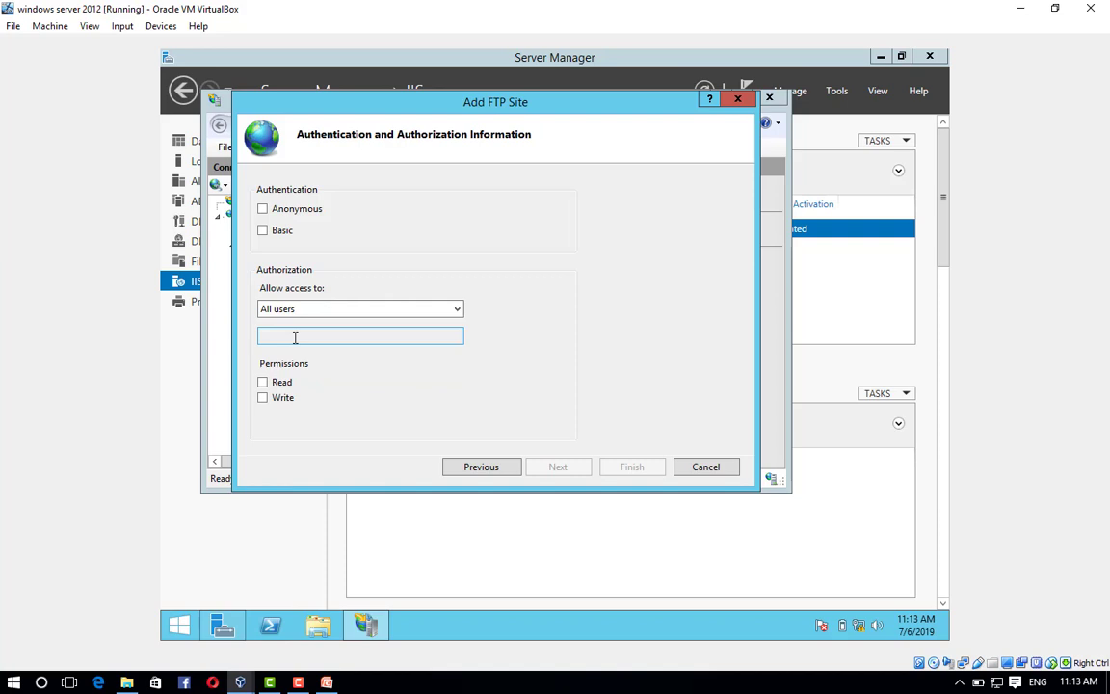
pyautogui.click(276, 233)
pyautogui.click(262, 383)
pyautogui.click(263, 398)
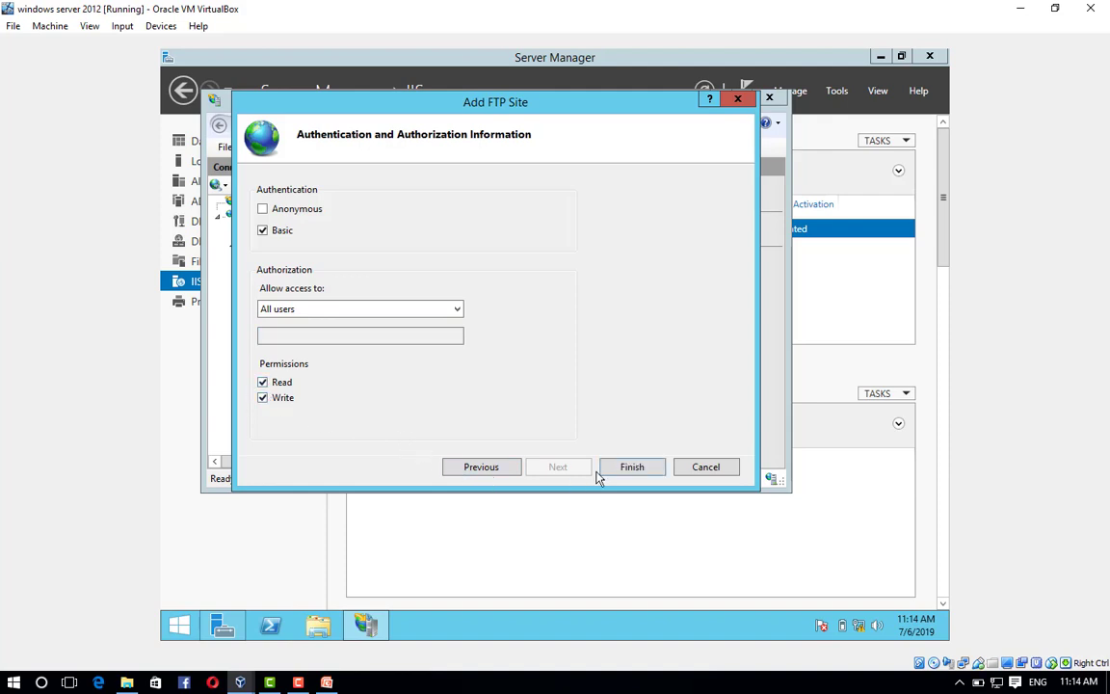
pyautogui.click(632, 466)
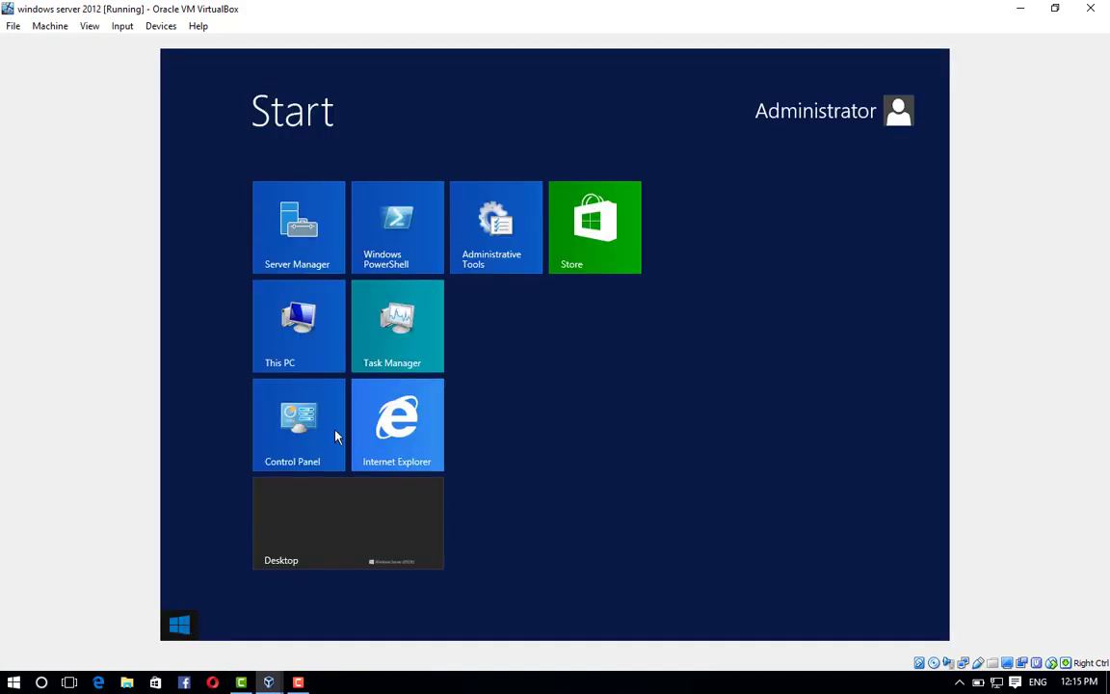
# Browse to ftp://192.168.1.1/ in Internet Explorer to see test.html listed.
pyautogui.click(398, 433)
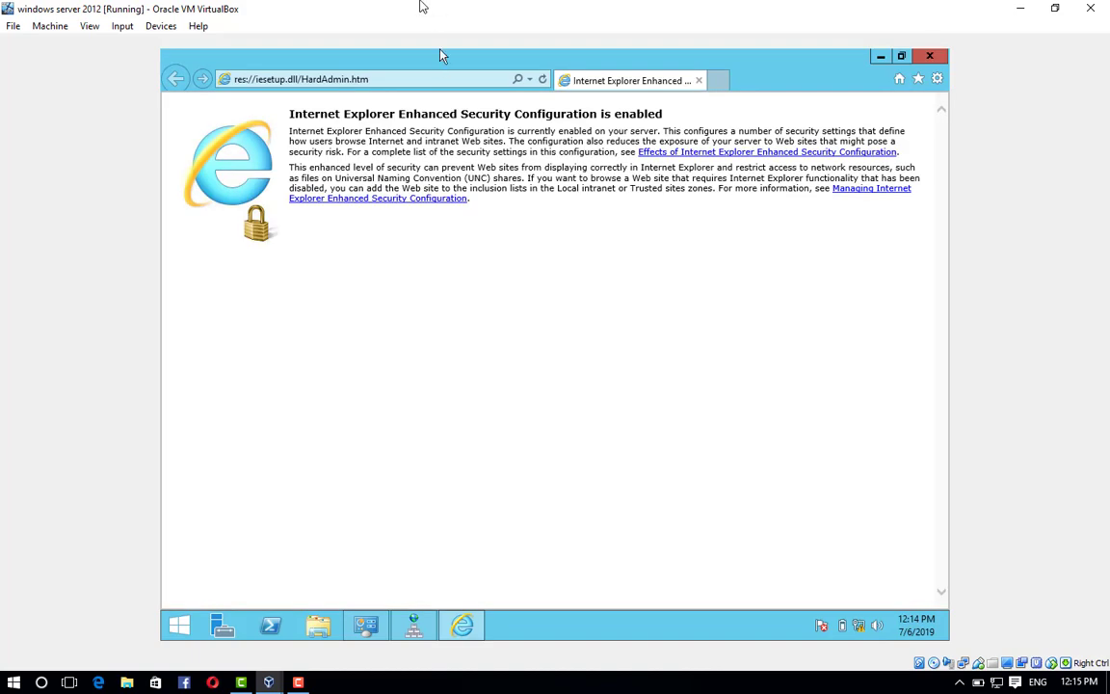
pyautogui.click(390, 81)
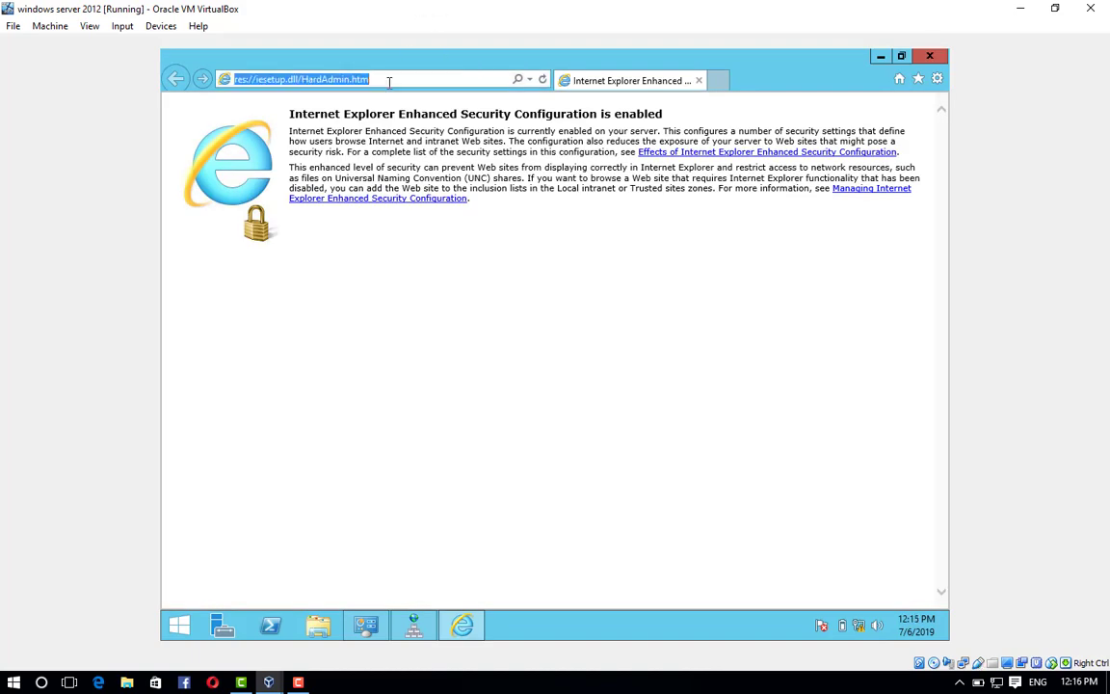
pyautogui.write('ft')
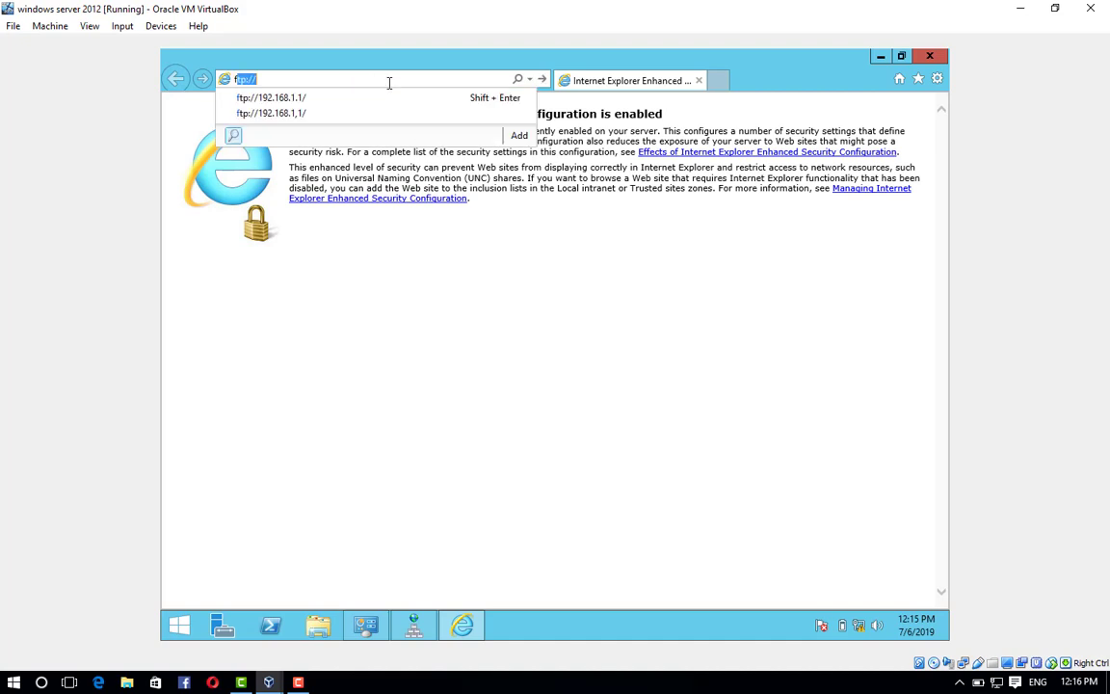
pyautogui.write('p')
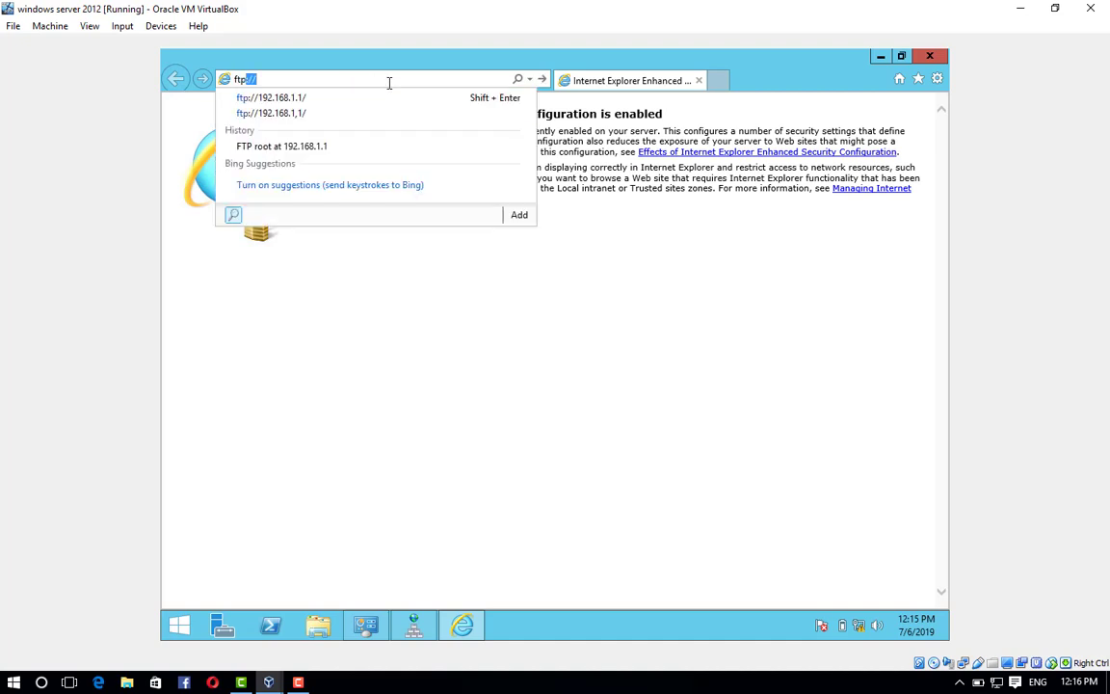
pyautogui.write('://192')
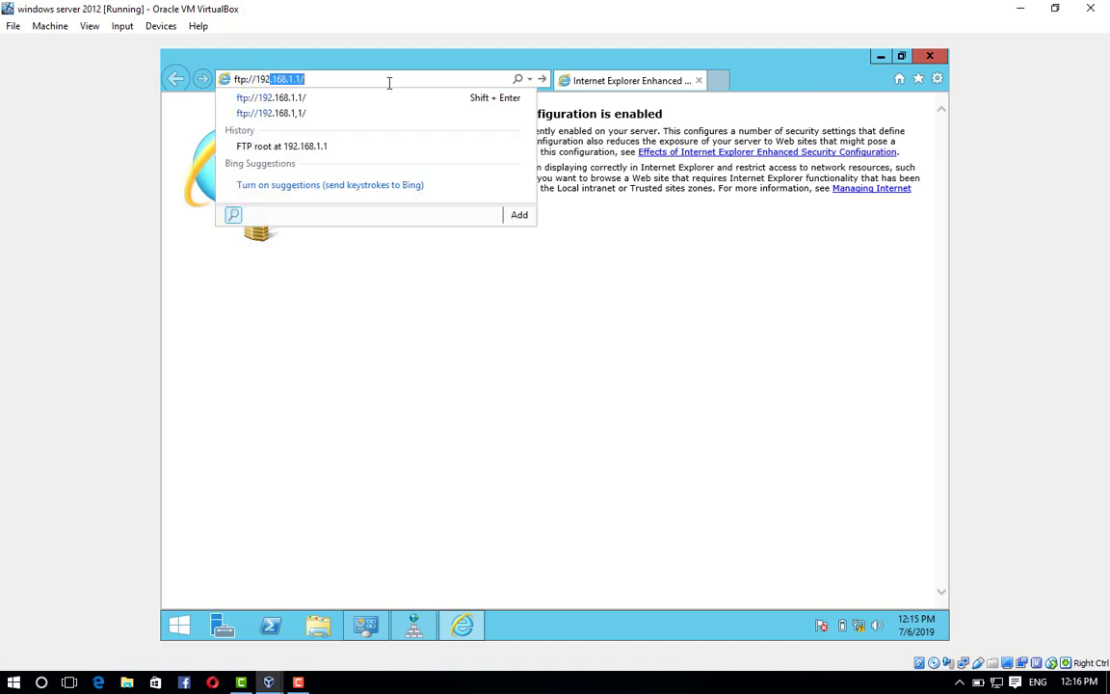
pyautogui.write('.168.1.1')
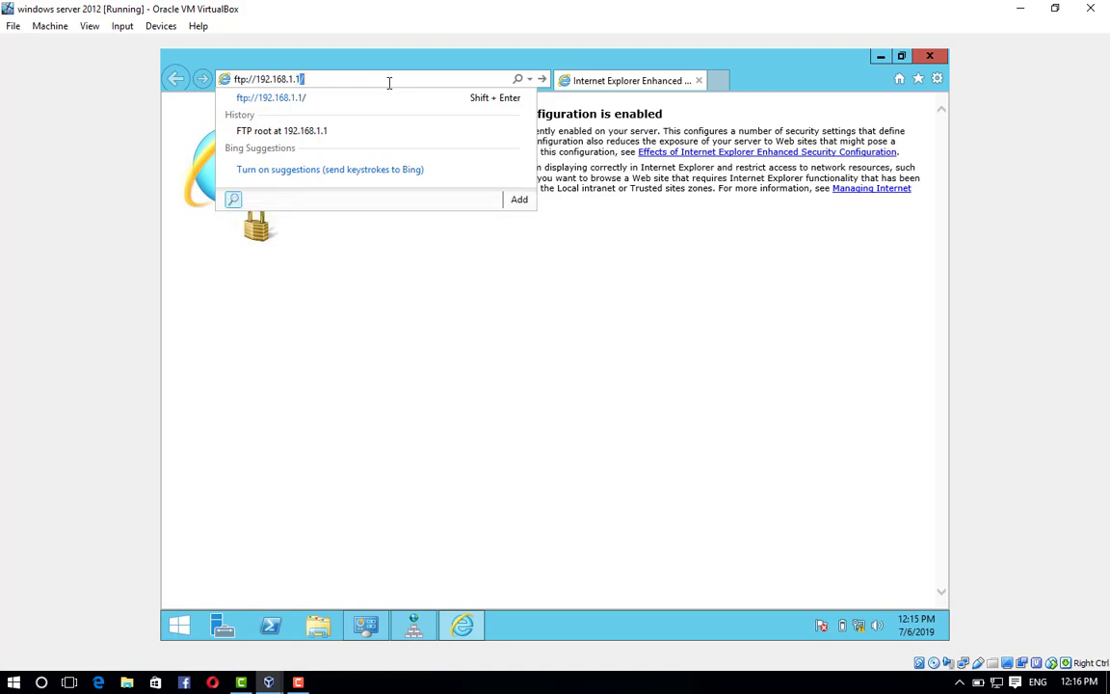
pyautogui.write('/')
pyautogui.press('Return')
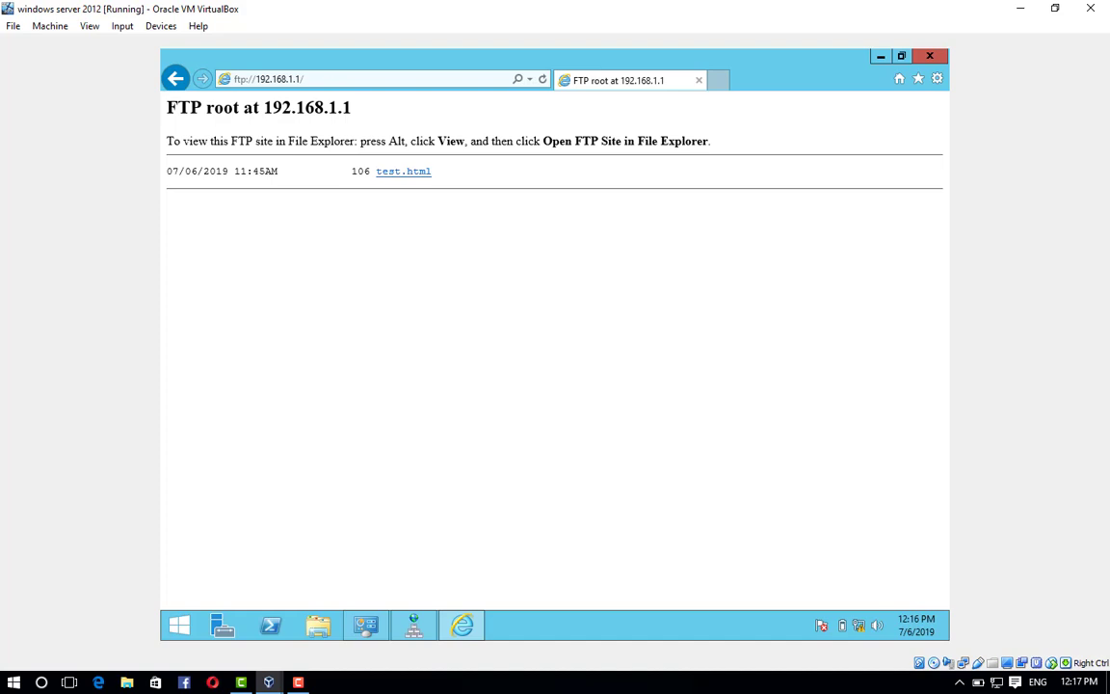
# Use View > Open FTP site in File Explorer to bring up the log-on prompt.
pyautogui.press('alt')
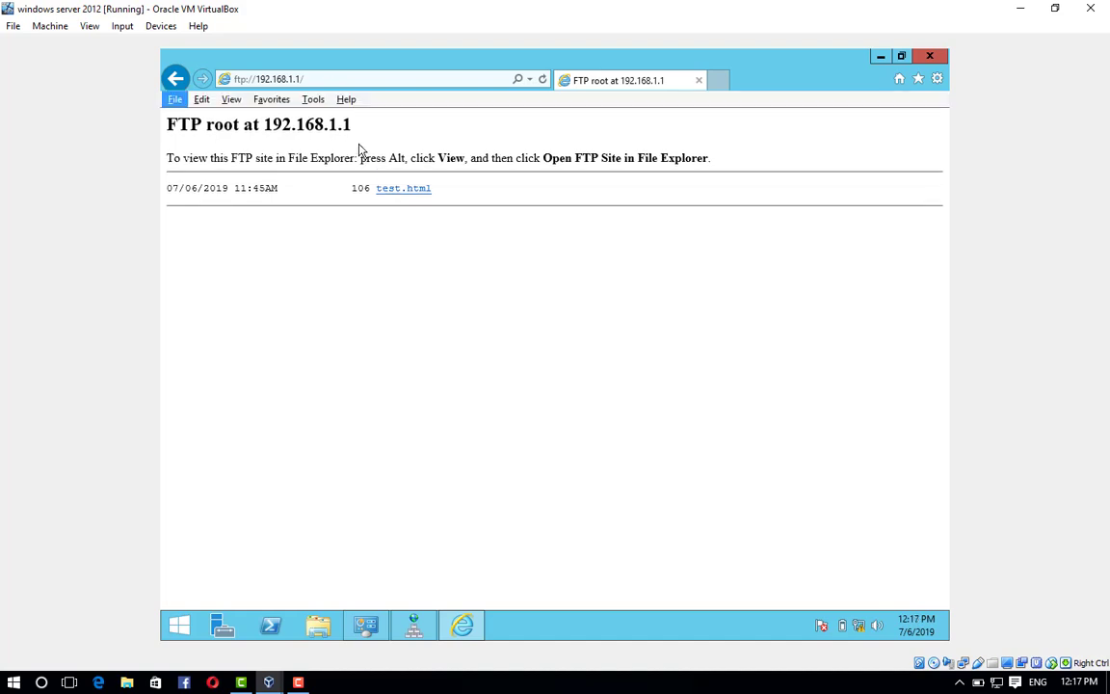
pyautogui.click(229, 106)
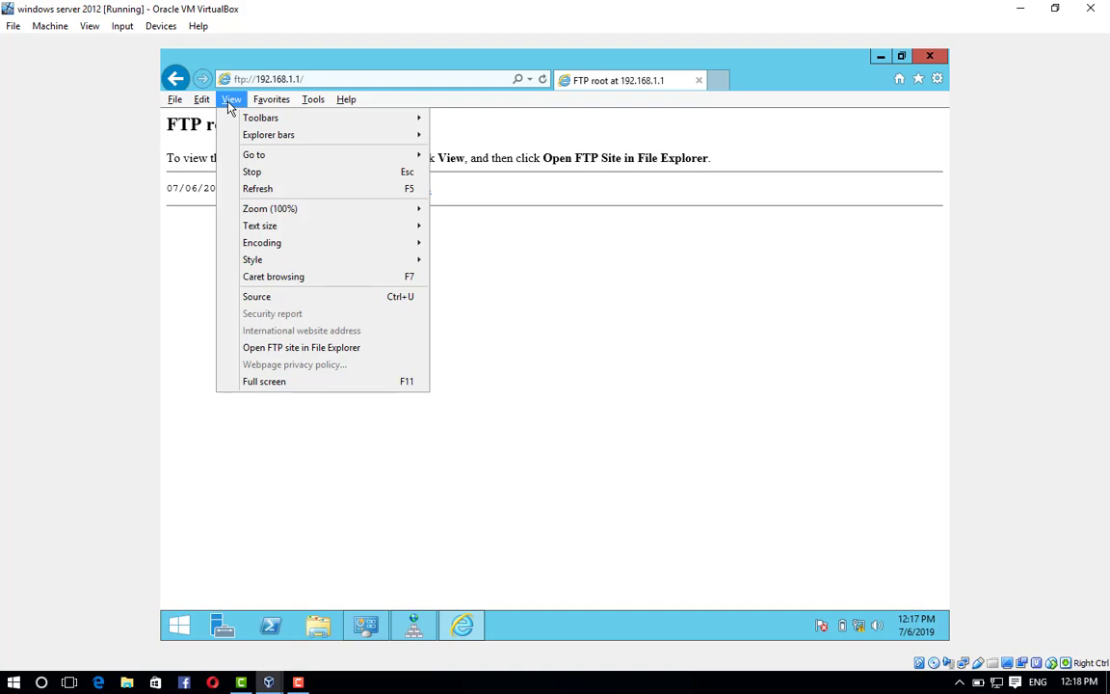
pyautogui.click(331, 352)
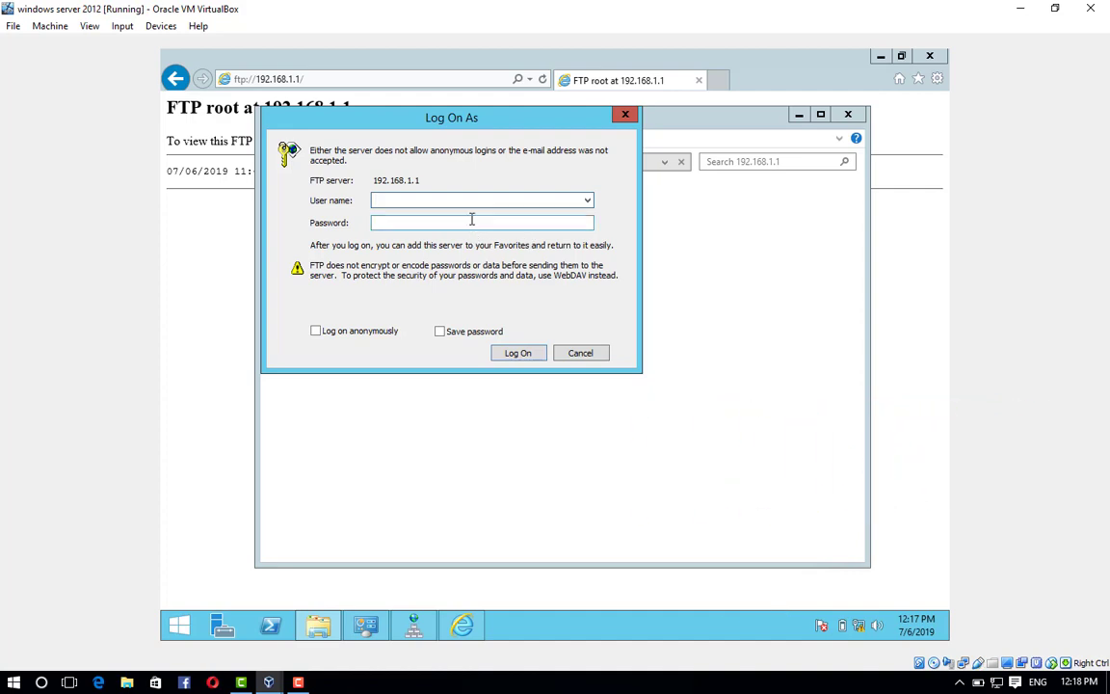
# Log on as administrator with the account password to see test.html on 192.168.1.1.
pyautogui.write('administrator')
pyautogui.press('Tab')
pyautogui.write('*****')
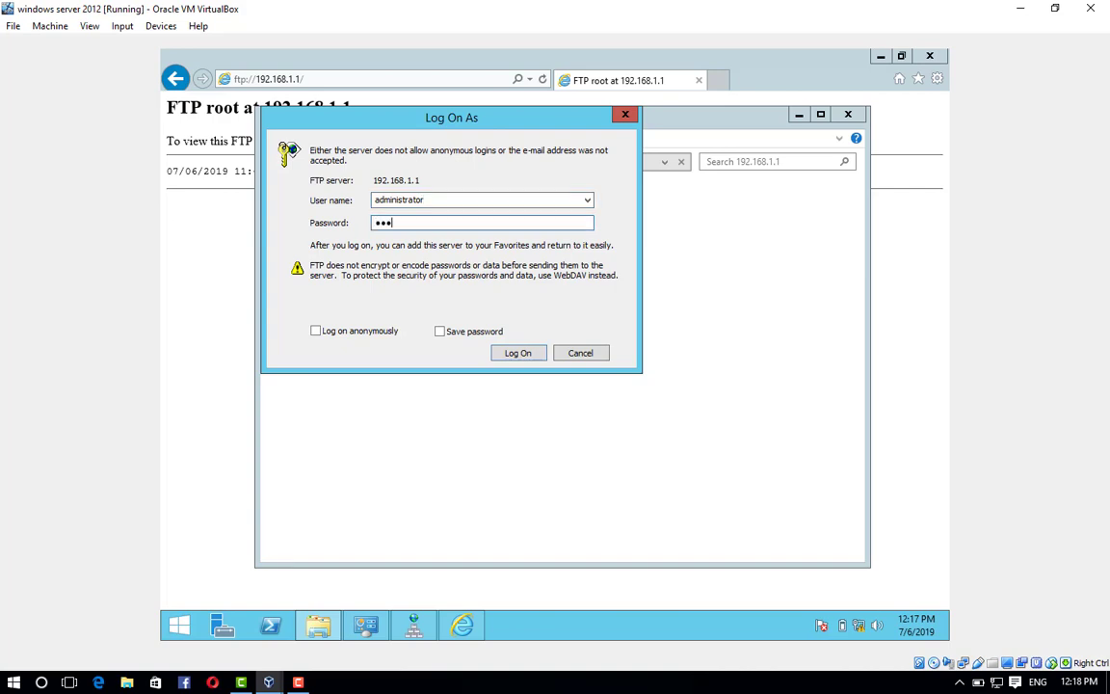
pyautogui.write('********')
pyautogui.click(518, 355)
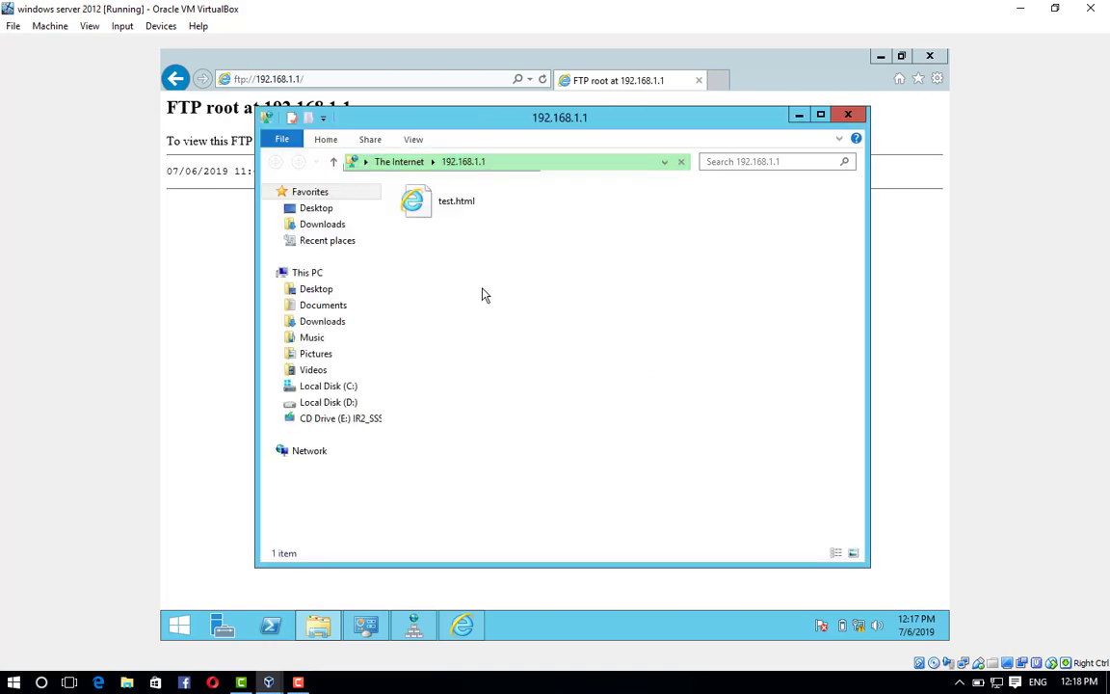